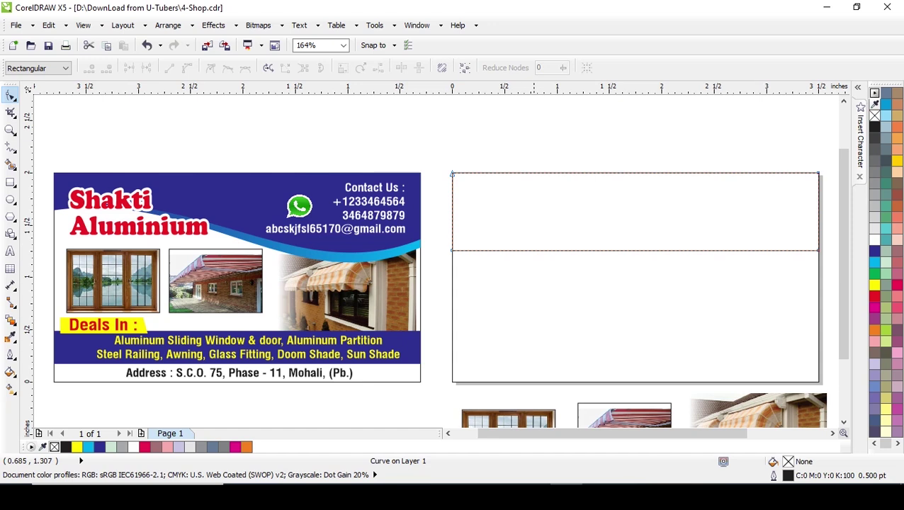
- Convert the header rectangle's lower edge to a curve and shape it into an S-wave, rising near the left end and dipping near the right
{"action": "key", "text": "F10"}
{"action": "left_click", "coordinate": [568, 250]}
{"action": "left_click", "coordinate": [187, 68]}
{"action": "left_click_drag", "start_coordinate": [574, 250], "coordinate": [590, 206]}
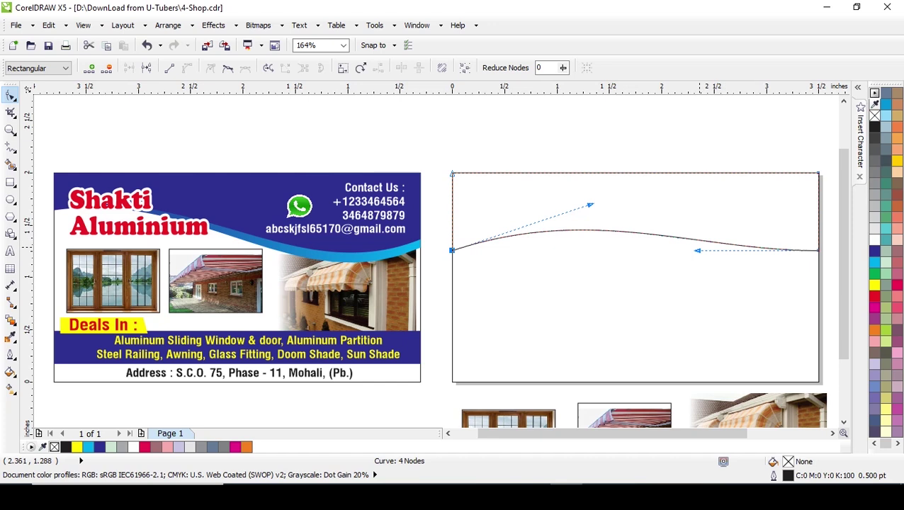
{"action": "left_click_drag", "start_coordinate": [698, 250], "coordinate": [699, 224]}
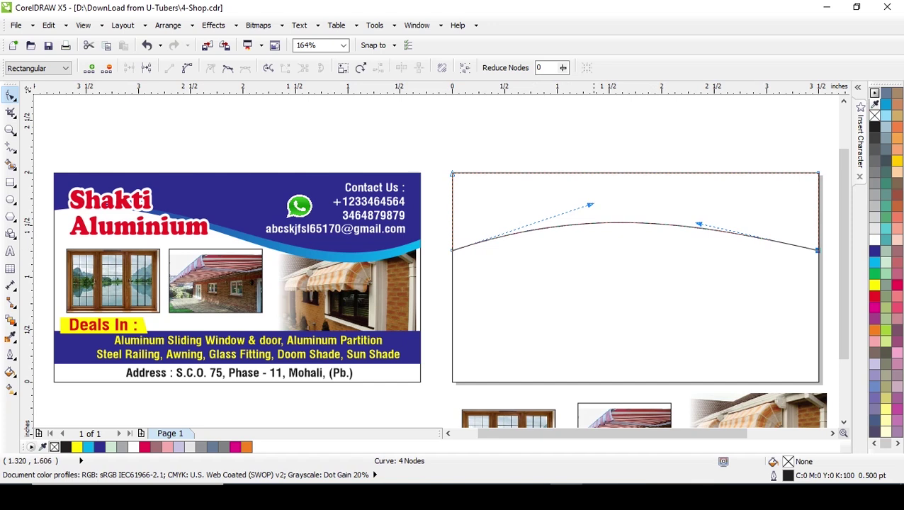
{"action": "left_click_drag", "start_coordinate": [590, 204], "coordinate": [593, 251]}
{"action": "left_click_drag", "start_coordinate": [699, 225], "coordinate": [701, 201]}
{"action": "left_click_drag", "start_coordinate": [593, 251], "coordinate": [579, 190]}
{"action": "left_click_drag", "start_coordinate": [701, 201], "coordinate": [669, 281]}
{"action": "left_click_drag", "start_coordinate": [580, 190], "coordinate": [571, 174]}
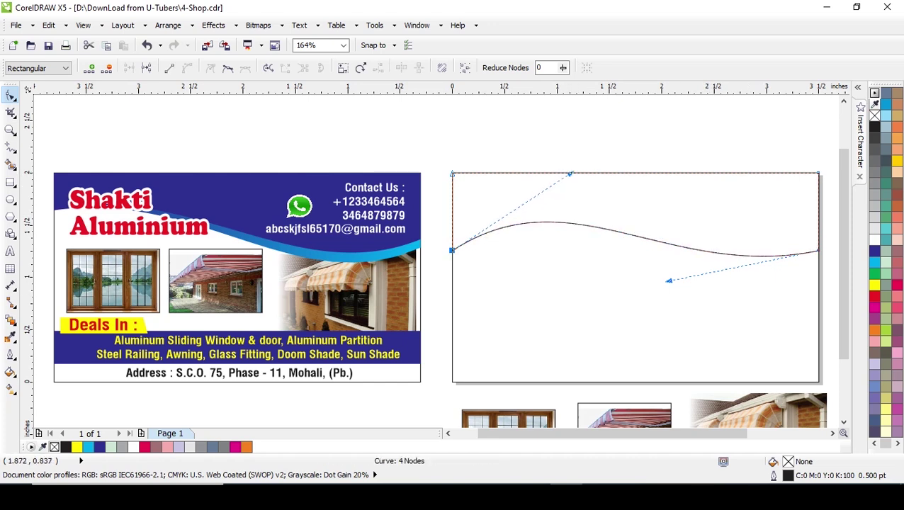
{"action": "left_click_drag", "start_coordinate": [669, 281], "coordinate": [744, 306]}
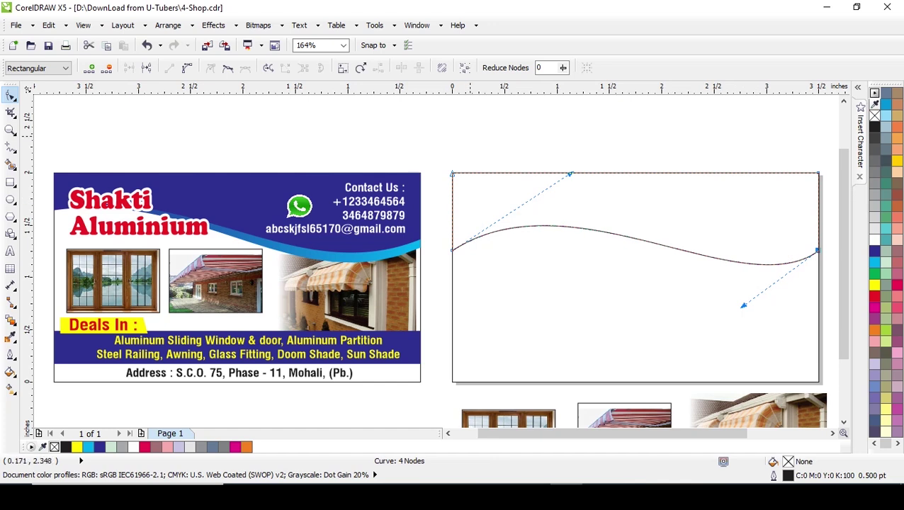
- Raise the left end node of the header shape's wavy edge
{"action": "left_click", "coordinate": [463, 152]}
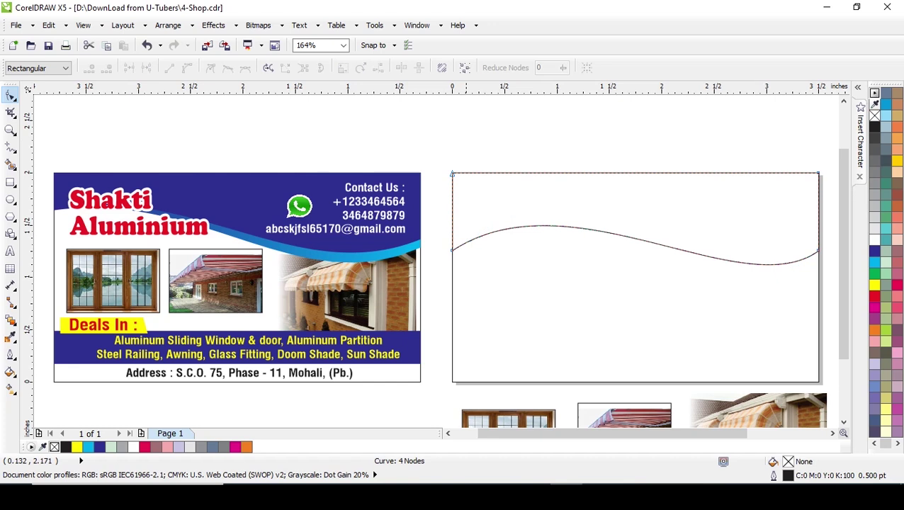
{"action": "left_click_drag", "start_coordinate": [431, 226], "coordinate": [470, 281]}
{"action": "left_click_drag", "start_coordinate": [450, 248], "coordinate": [451, 225]}
{"action": "left_click", "coordinate": [451, 251]}
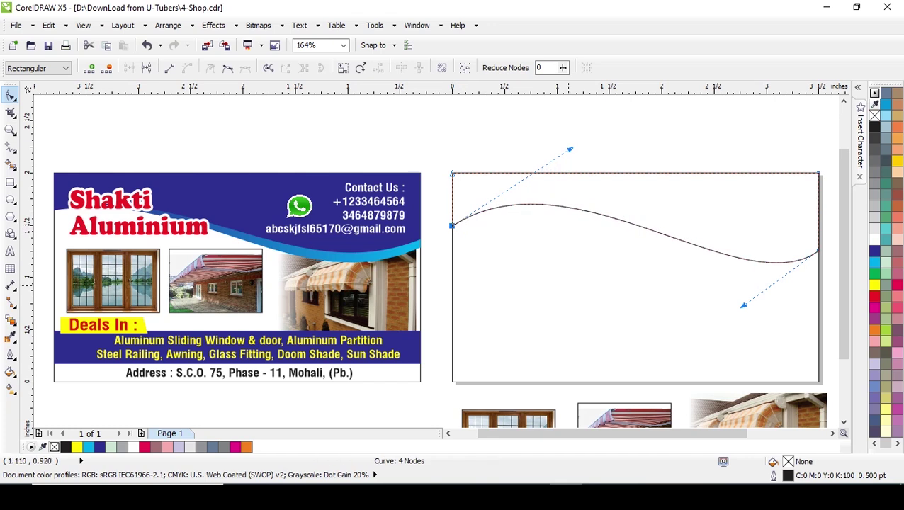
- Make a copy of the wave shape stretched downward to about 1.061 inches tall
{"action": "key", "text": "space"}
{"action": "left_click", "coordinate": [741, 205]}
{"action": "left_click", "coordinate": [740, 205]}
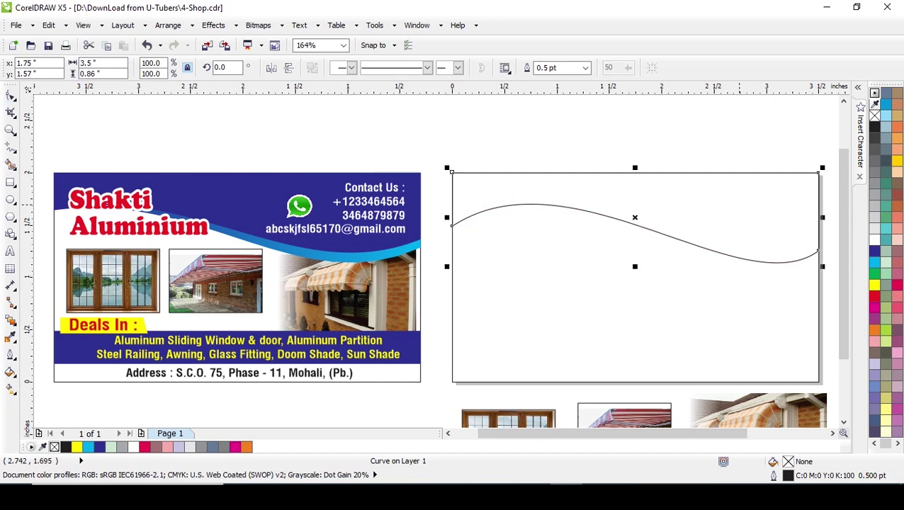
{"action": "left_click_drag", "start_coordinate": [635, 267], "coordinate": [636, 288]}
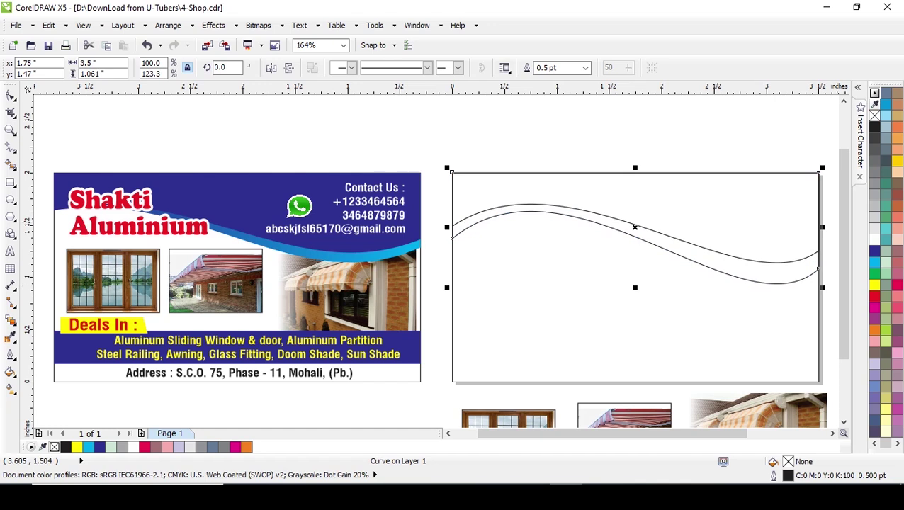
- Raise the left end node of the taller wave slightly so the band between the two curves narrows there
{"action": "left_click", "coordinate": [773, 277]}
{"action": "left_click", "coordinate": [741, 319]}
{"action": "left_click", "coordinate": [748, 320]}
{"action": "left_click", "coordinate": [758, 128]}
{"action": "left_click", "coordinate": [759, 282]}
{"action": "left_click", "coordinate": [11, 95]}
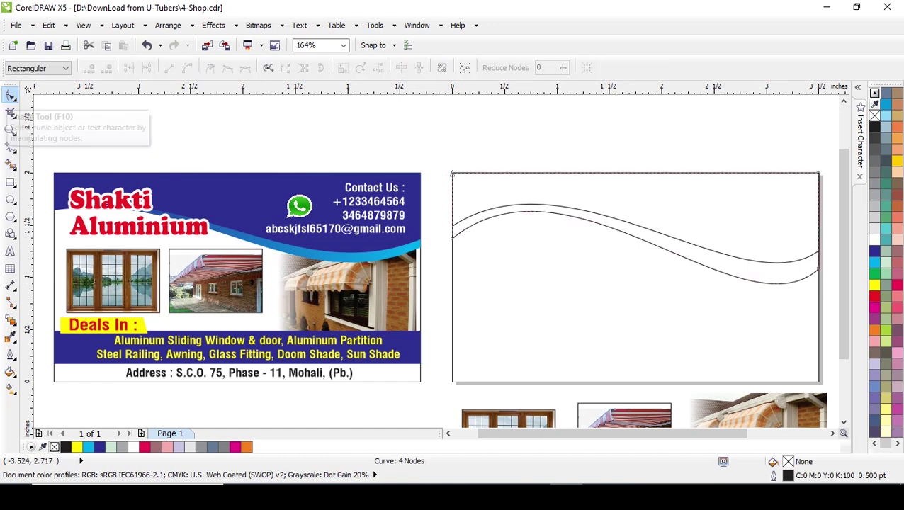
{"action": "left_click_drag", "start_coordinate": [431, 226], "coordinate": [452, 232]}
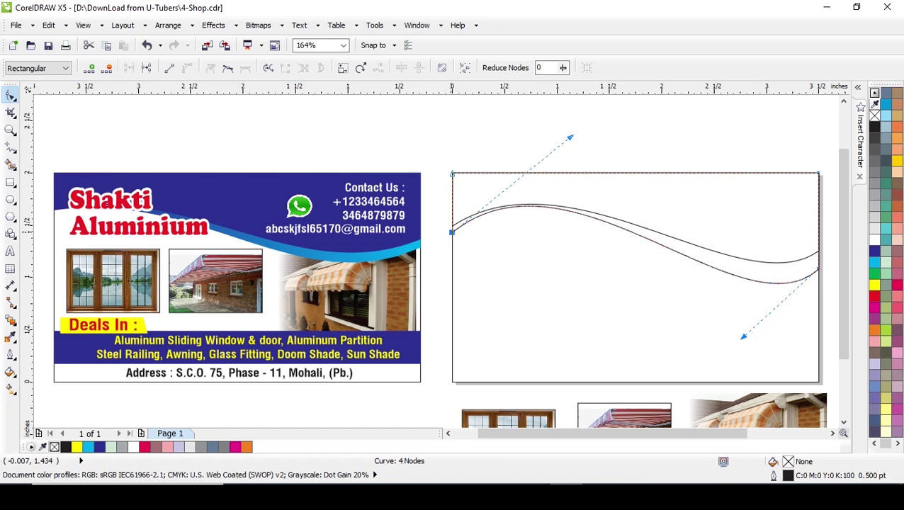
{"action": "left_click_drag", "start_coordinate": [451, 232], "coordinate": [452, 226]}
{"action": "key", "text": "ctrl+z"}
{"action": "left_click_drag", "start_coordinate": [452, 232], "coordinate": [452, 234]}
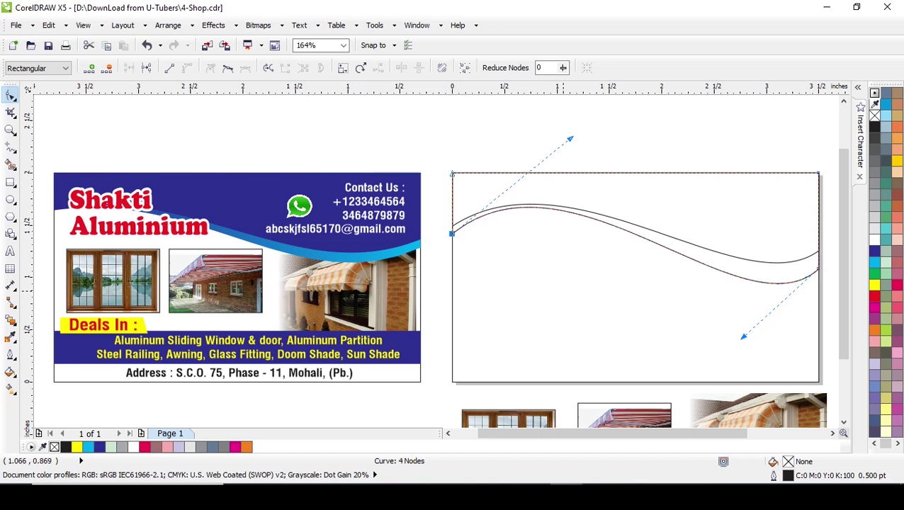
- Apply a horizontal linear fountain fill to the taller wave shape
{"action": "key", "text": "space"}
{"action": "left_click", "coordinate": [462, 133]}
{"action": "left_click", "coordinate": [686, 202]}
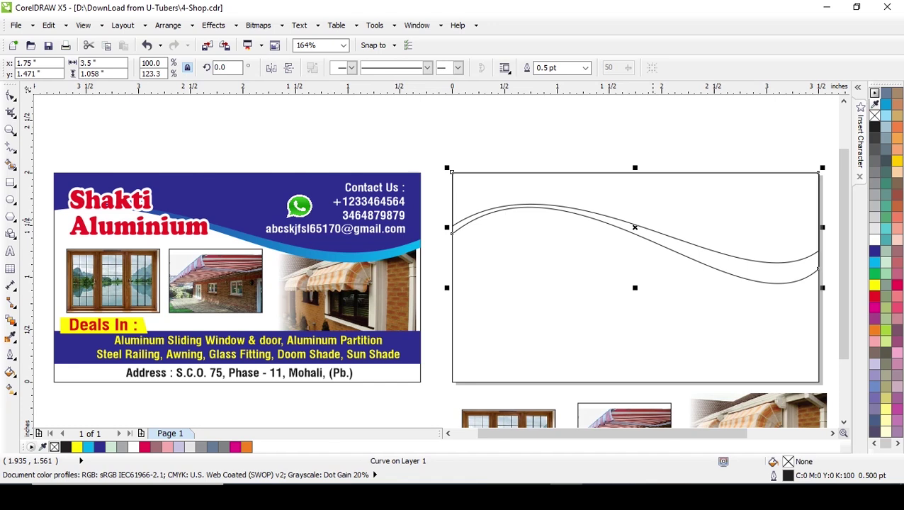
{"action": "left_click", "coordinate": [790, 275]}
{"action": "left_click", "coordinate": [676, 345]}
{"action": "left_click", "coordinate": [779, 283]}
{"action": "key", "text": "g"}
{"action": "left_click_drag", "start_coordinate": [640, 232], "coordinate": [734, 233]}
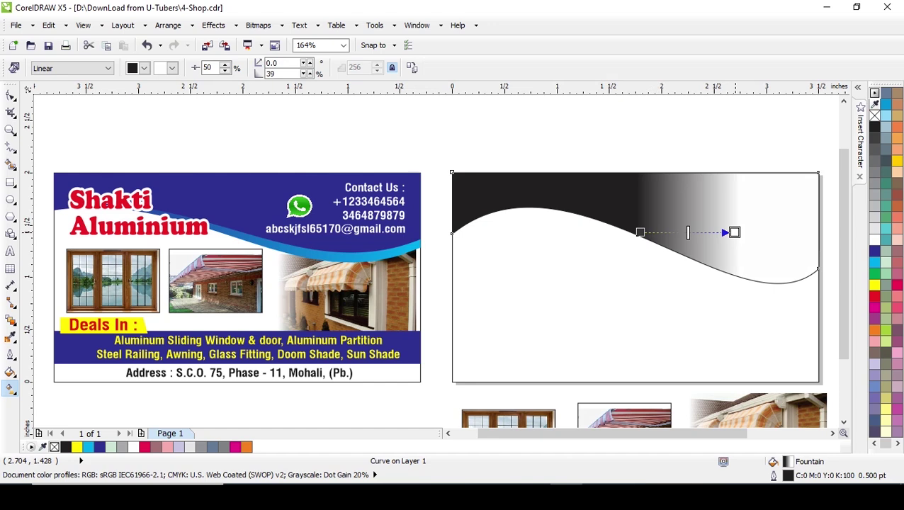
- Colour the taller wave's gradient from dark blue to cyan and extend it across most of the shape's width
{"action": "left_click", "coordinate": [875, 262]}
{"action": "left_click", "coordinate": [640, 233]}
{"action": "left_click", "coordinate": [874, 251]}
{"action": "left_click_drag", "start_coordinate": [640, 233], "coordinate": [547, 224]}
{"action": "left_click_drag", "start_coordinate": [735, 232], "coordinate": [779, 227]}
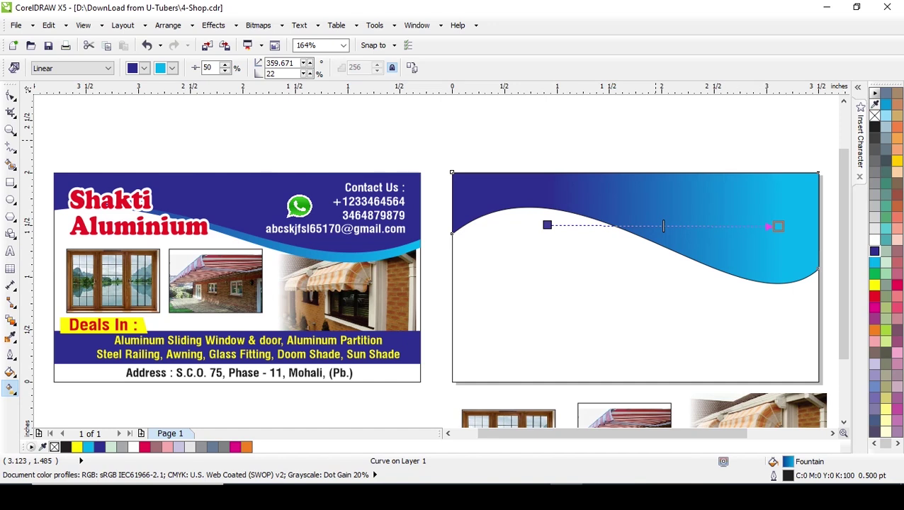
{"action": "left_click_drag", "start_coordinate": [547, 225], "coordinate": [511, 217]}
- Send the gradient wave to the back and fill the shorter wave with solid dark blue (C100 M100 Y0 K0)
{"action": "key", "text": "space"}
{"action": "left_click", "coordinate": [684, 136]}
{"action": "left_click", "coordinate": [735, 224]}
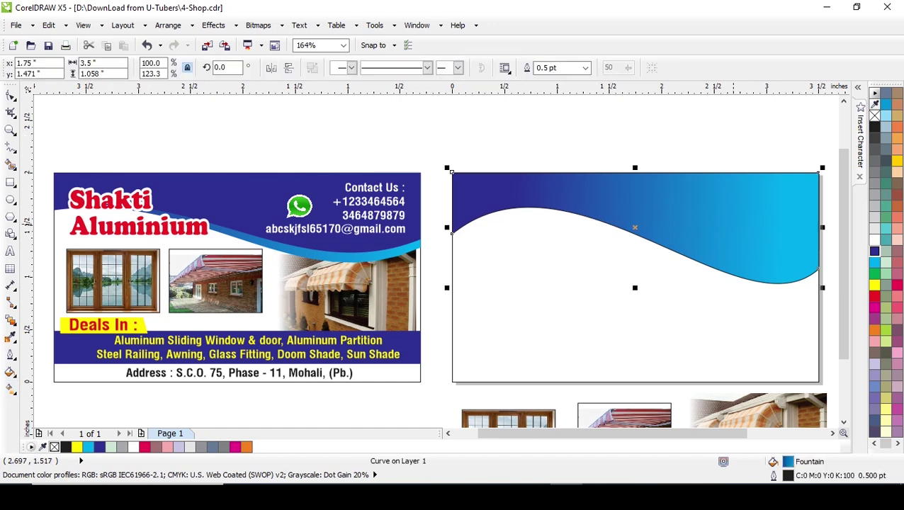
{"action": "key", "text": "shift+Page_Down"}
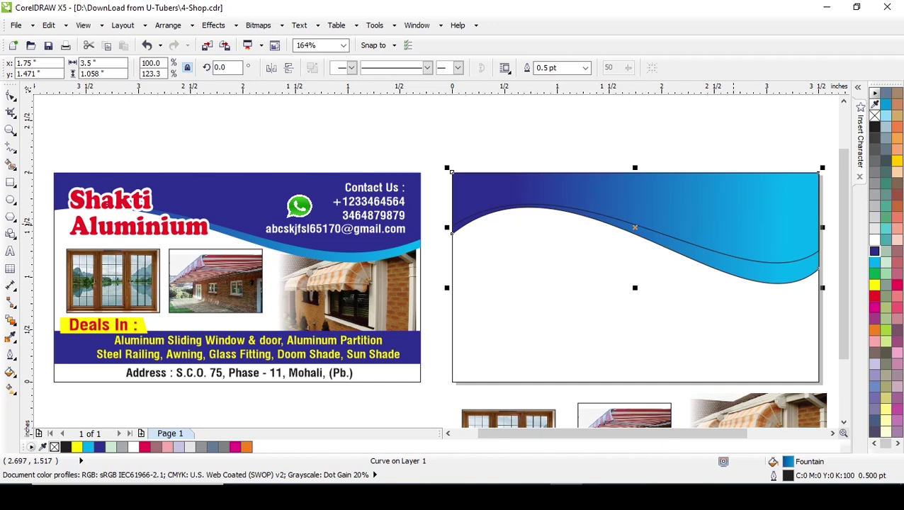
{"action": "left_click", "coordinate": [742, 229]}
{"action": "left_click", "coordinate": [822, 260]}
{"action": "left_click", "coordinate": [875, 250]}
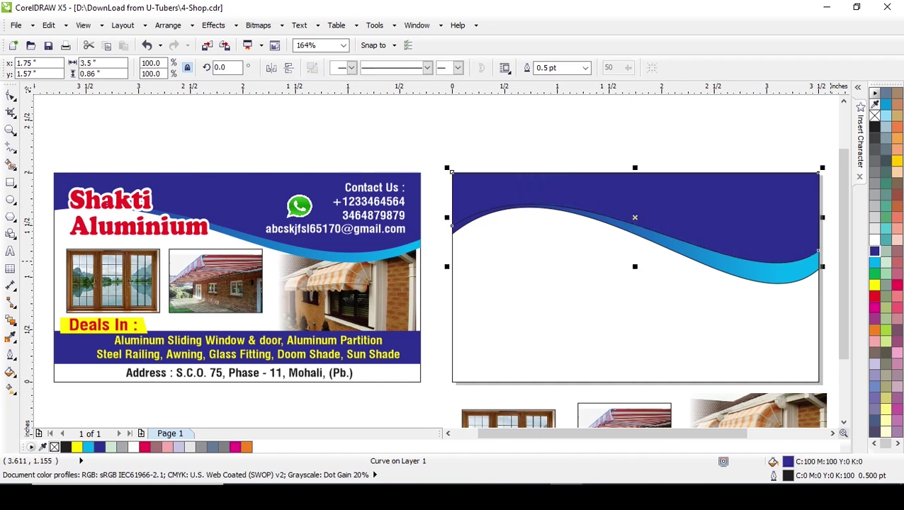
- Remove the outlines from the dark blue wave and the gradient wave
{"action": "left_click", "coordinate": [537, 134]}
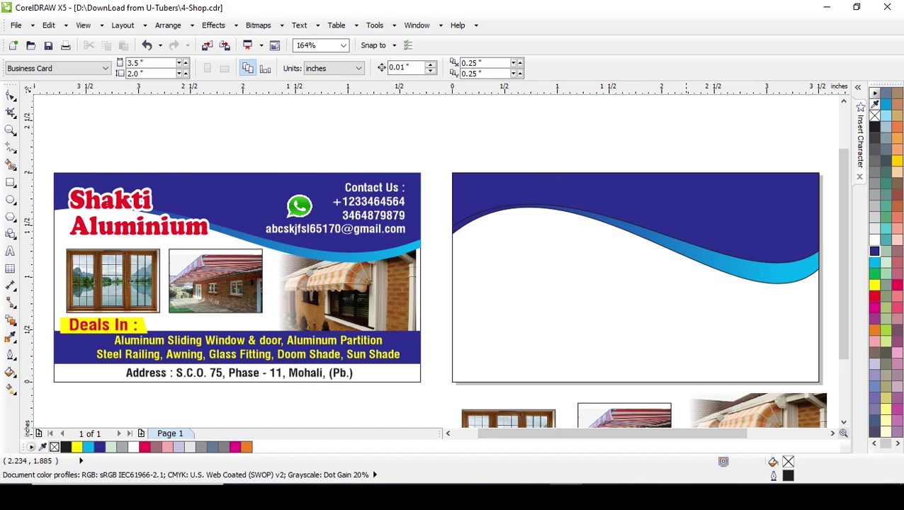
{"action": "left_click", "coordinate": [766, 205]}
{"action": "right_click", "coordinate": [875, 116]}
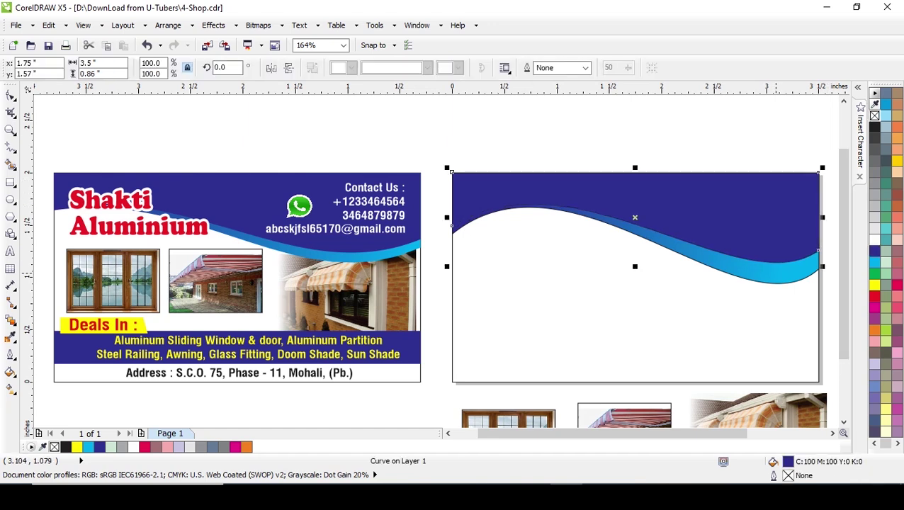
{"action": "left_click", "coordinate": [819, 267]}
{"action": "right_click", "coordinate": [874, 115]}
- Save the drawing and add squeezed copies of the card rectangle along its bottom edge, the taller one about 0.525 inches high
{"action": "left_click", "coordinate": [603, 163]}
{"action": "left_click", "coordinate": [581, 268]}
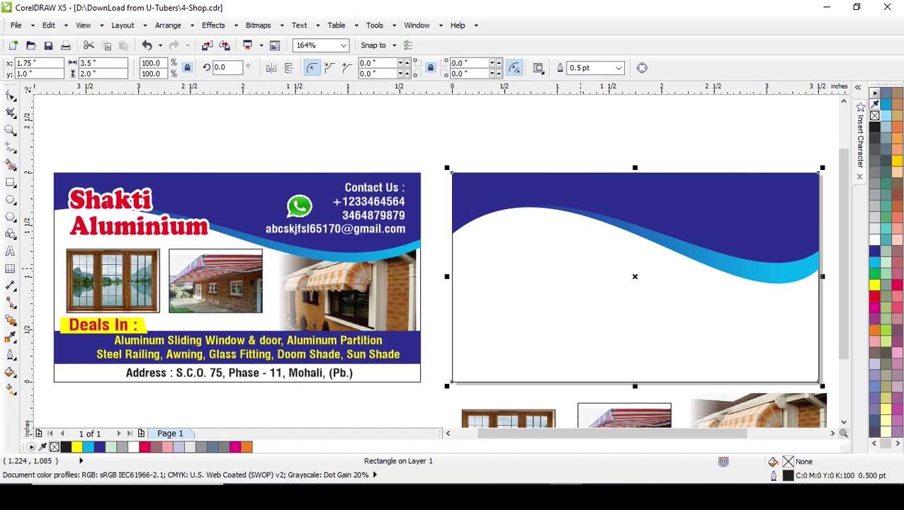
{"action": "key", "text": "ctrl+s"}
{"action": "key", "text": "F4"}
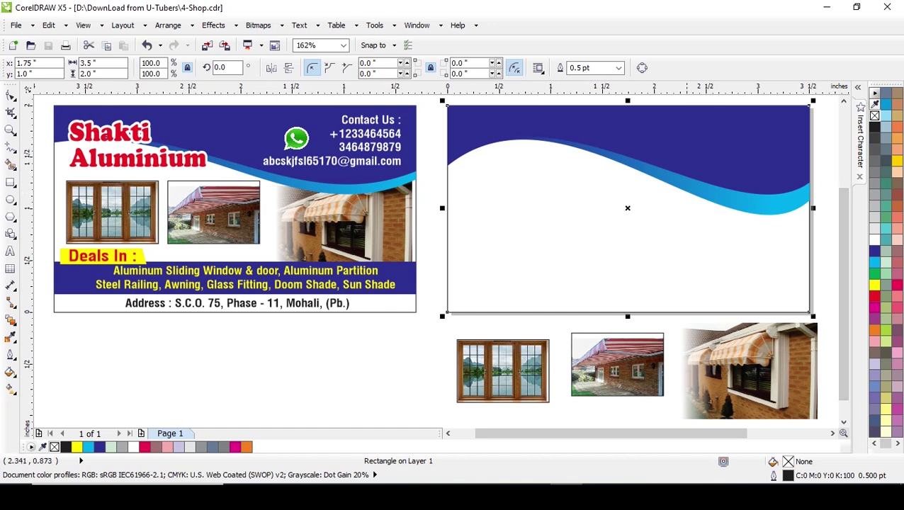
{"action": "left_click", "coordinate": [693, 255]}
{"action": "left_click", "coordinate": [694, 255]}
{"action": "left_click_drag", "start_coordinate": [633, 105], "coordinate": [628, 256]}
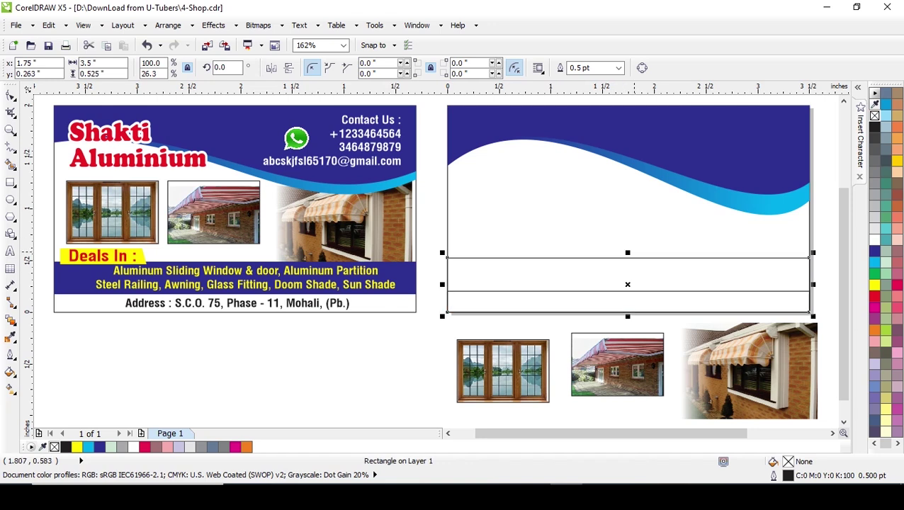
{"action": "left_click", "coordinate": [771, 288]}
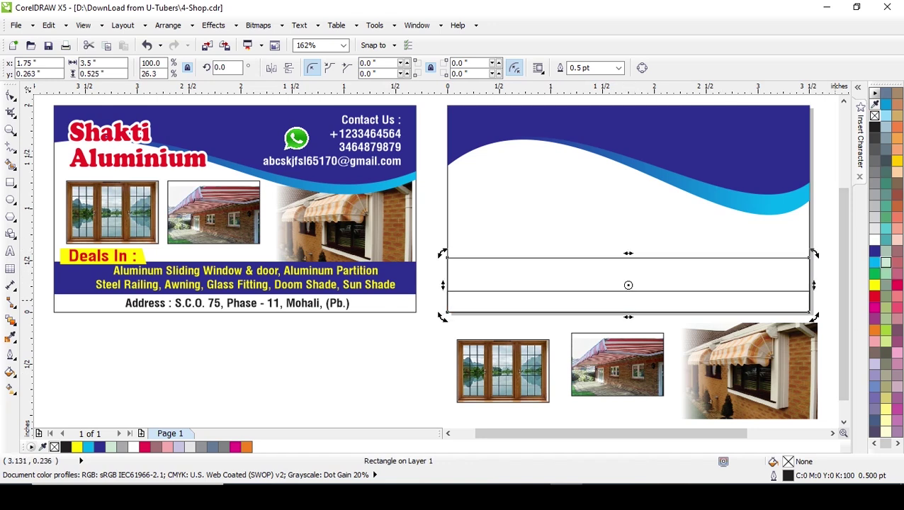
{"action": "left_click", "coordinate": [874, 250]}
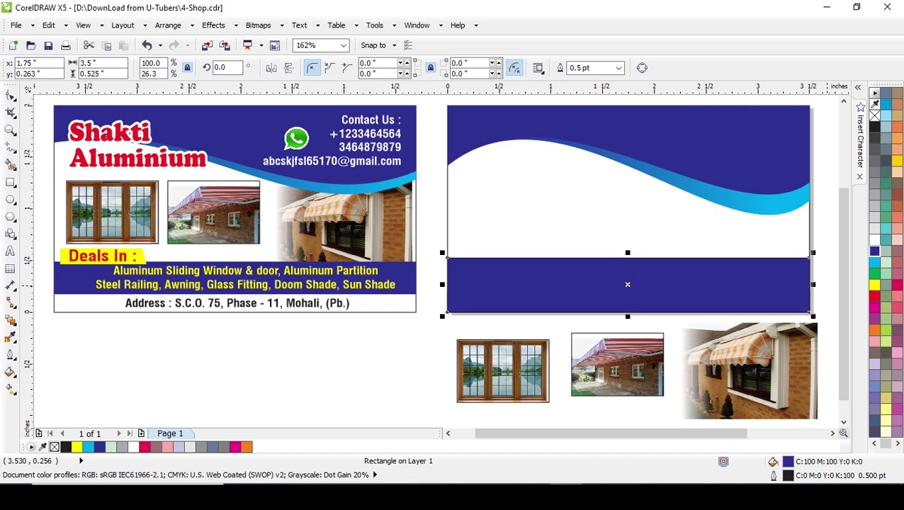
{"action": "left_click", "coordinate": [875, 116]}
{"action": "left_click", "coordinate": [506, 302]}
{"action": "left_click", "coordinate": [549, 301]}
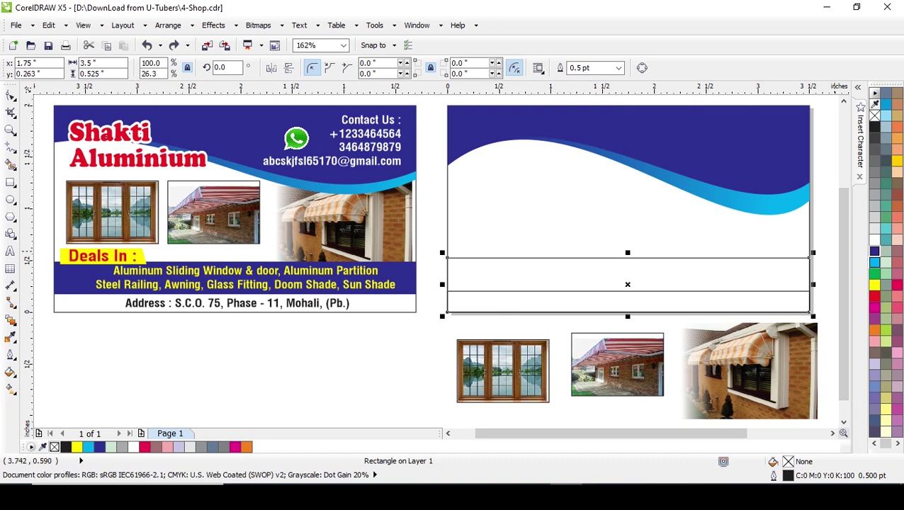
- Fill the 0.525-inch bottom strip with dark blue and place a white copy about 0.204 inches high along the card's bottom edge
{"action": "left_click", "coordinate": [778, 300]}
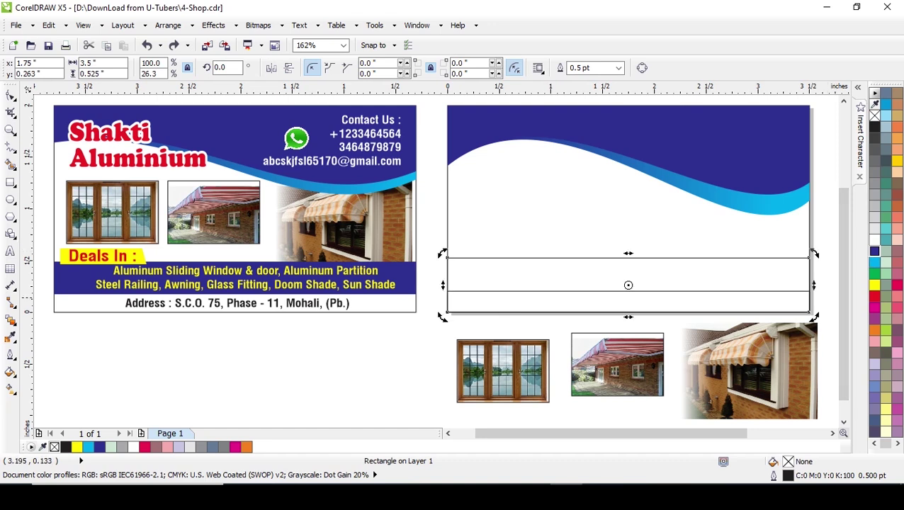
{"action": "left_click", "coordinate": [821, 230]}
{"action": "left_click", "coordinate": [750, 264]}
{"action": "left_click", "coordinate": [875, 251]}
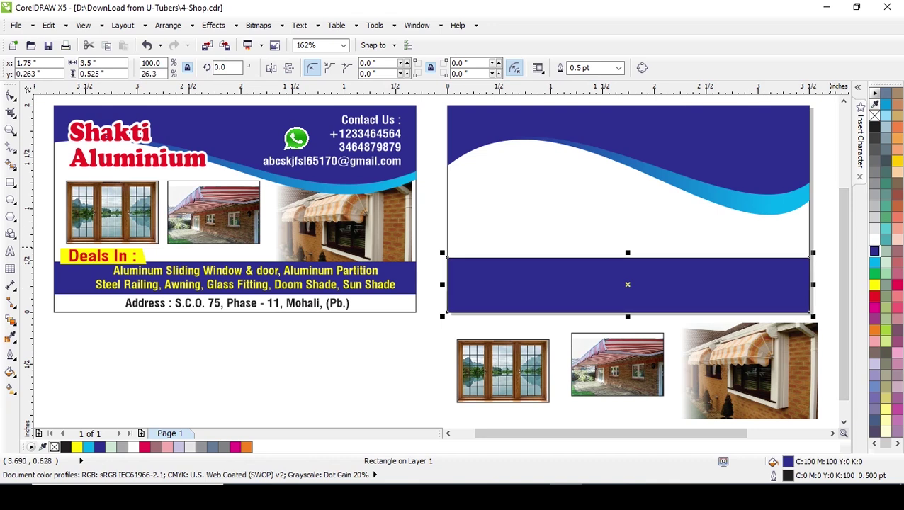
{"action": "left_click_drag", "start_coordinate": [627, 253], "coordinate": [628, 287]}
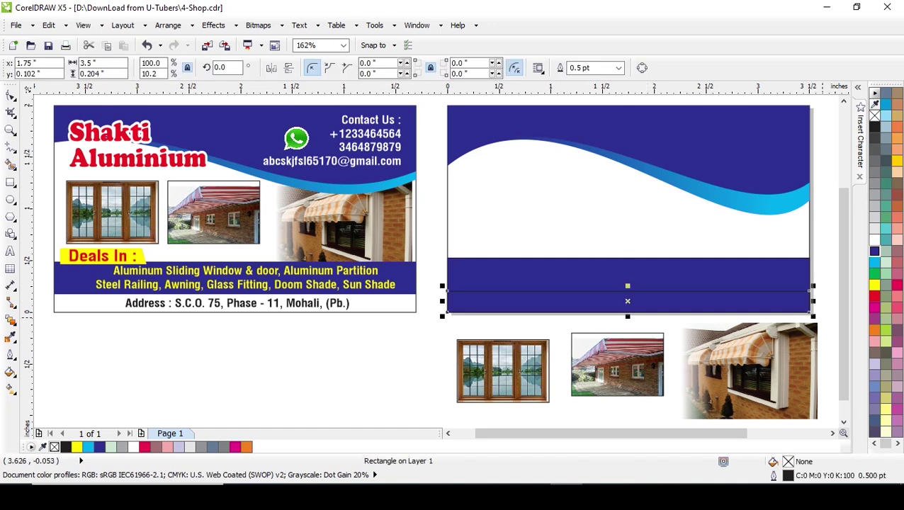
{"action": "left_click", "coordinate": [875, 239]}
{"action": "left_click", "coordinate": [364, 351]}
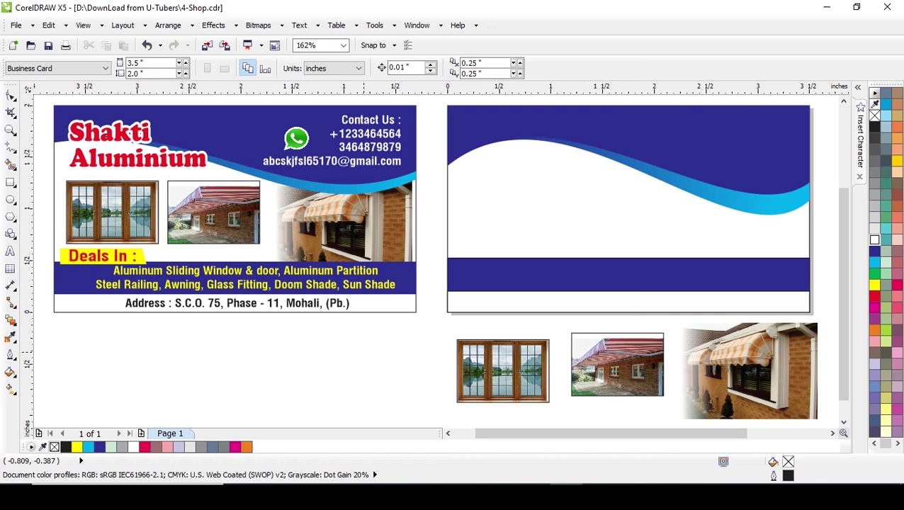
- Place the faded orange awning photo at the card's right side, between the header wave and the blue strip
{"action": "left_click_drag", "start_coordinate": [764, 373], "coordinate": [751, 216]}
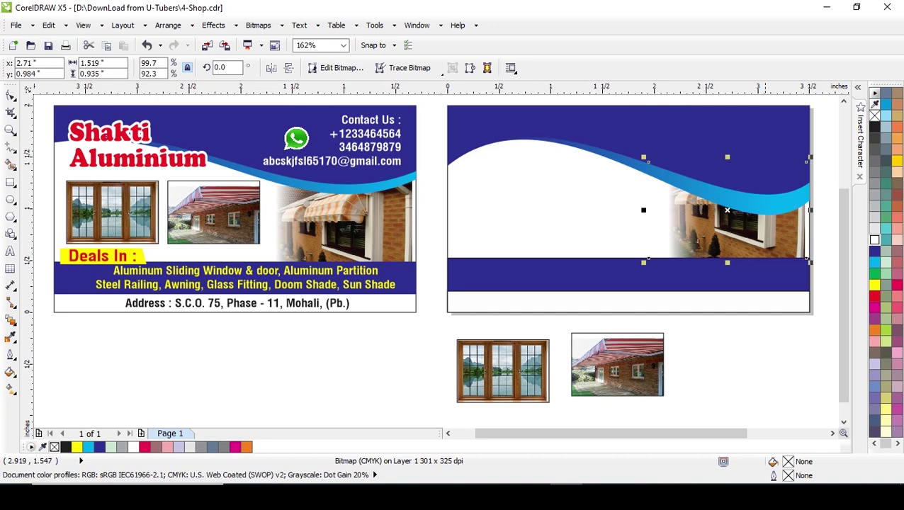
{"action": "left_click_drag", "start_coordinate": [719, 226], "coordinate": [718, 244]}
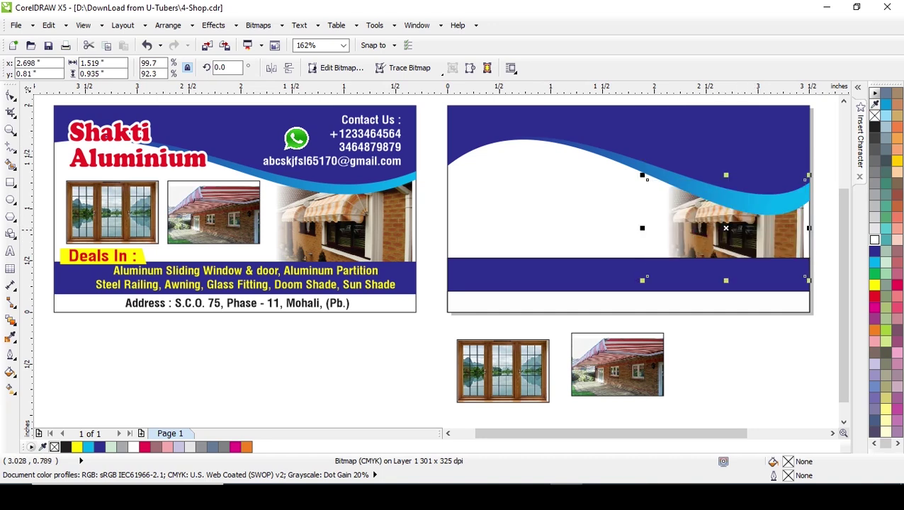
- Compress both header wave shapes vertically so their lower edges sit higher above the awning photo
{"action": "left_click", "coordinate": [647, 179]}
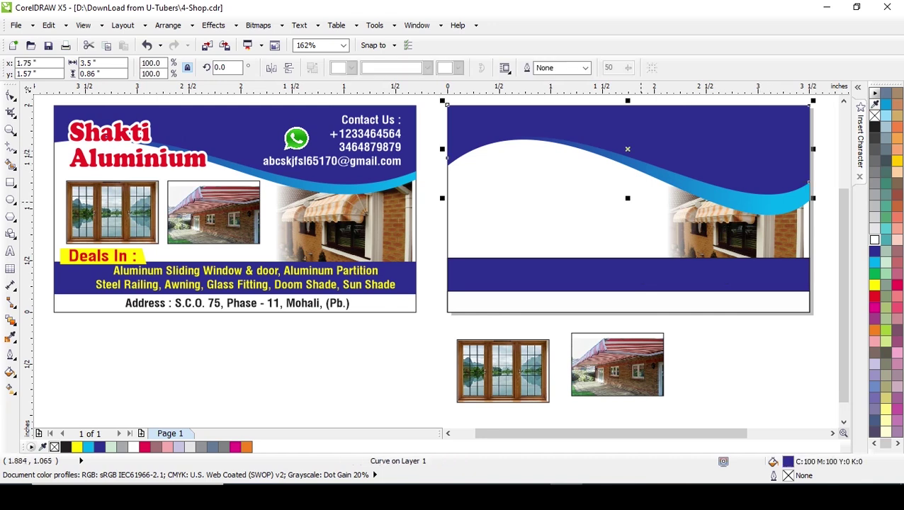
{"action": "left_click_drag", "start_coordinate": [628, 197], "coordinate": [628, 218]}
{"action": "left_click", "coordinate": [625, 218]}
{"action": "left_click", "coordinate": [756, 185]}
{"action": "left_click_drag", "start_coordinate": [628, 217], "coordinate": [629, 199]}
{"action": "left_click", "coordinate": [826, 127]}
{"action": "left_click", "coordinate": [767, 217]}
- Place the red striped awning photo in the middle of the card's white area and the wooden window photo at its left
{"action": "left_click_drag", "start_coordinate": [627, 375], "coordinate": [626, 227]}
{"action": "left_click_drag", "start_coordinate": [503, 370], "coordinate": [506, 217]}
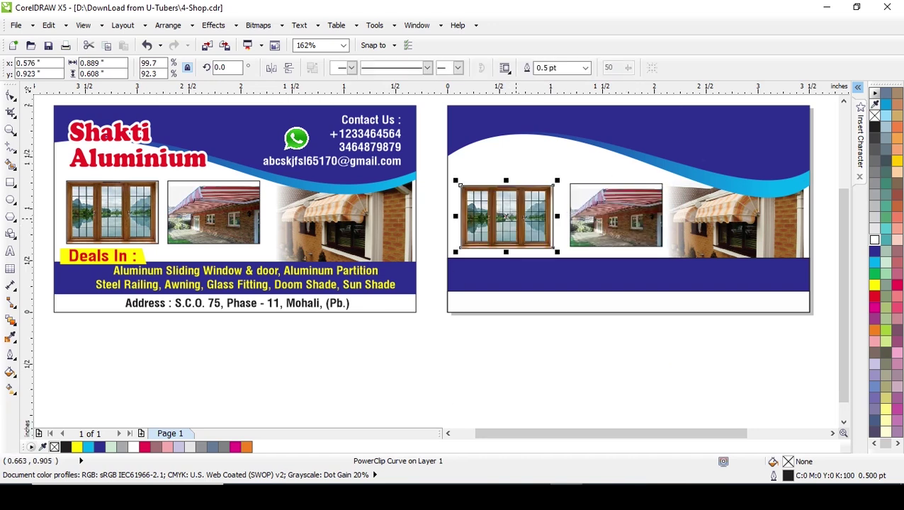
{"action": "left_click", "coordinate": [621, 340]}
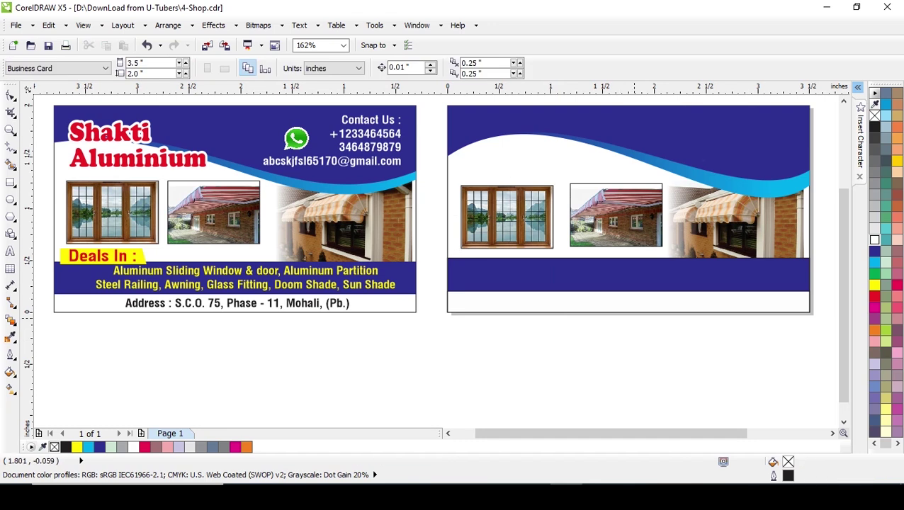
{"action": "left_click_drag", "start_coordinate": [516, 220], "coordinate": [513, 210]}
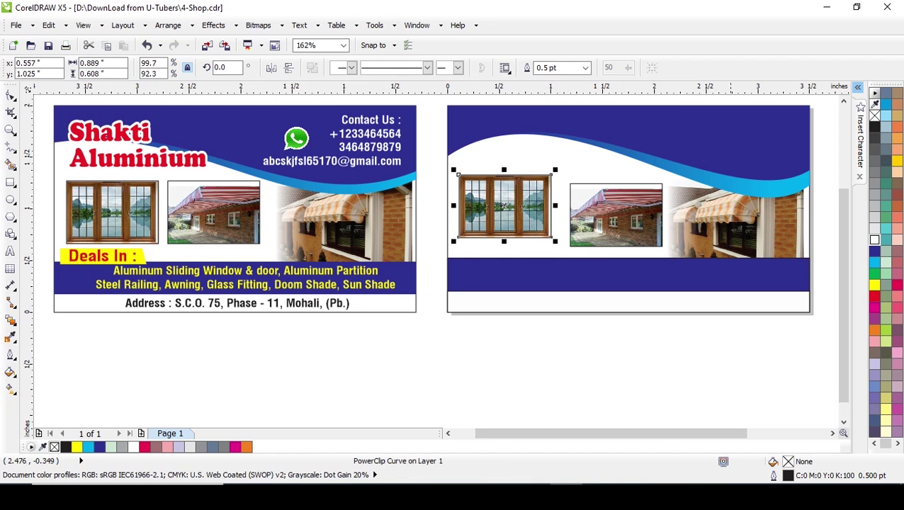
- Draw a rectangle about 0.893 by 0.219 inches below the card and make a copy of it skewed to the left
{"action": "left_click", "coordinate": [11, 182]}
{"action": "left_click_drag", "start_coordinate": [486, 338], "coordinate": [578, 360]}
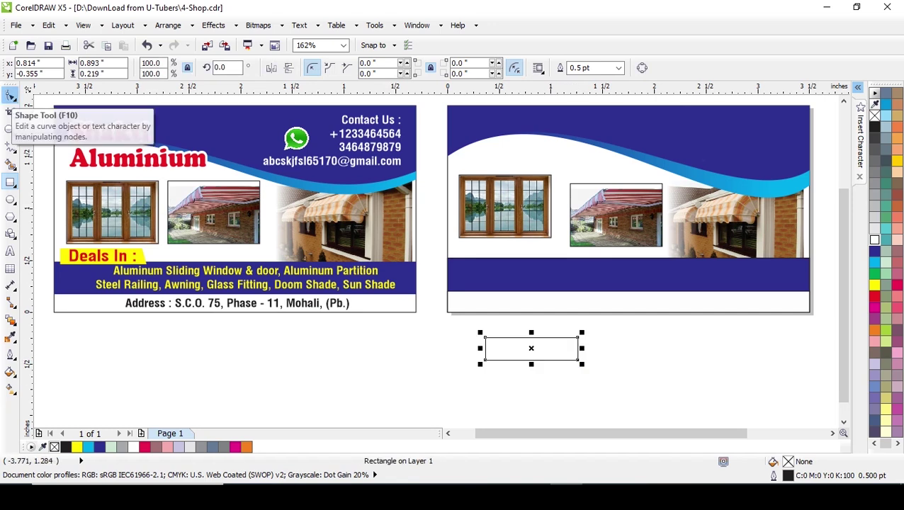
{"action": "left_click", "coordinate": [549, 346]}
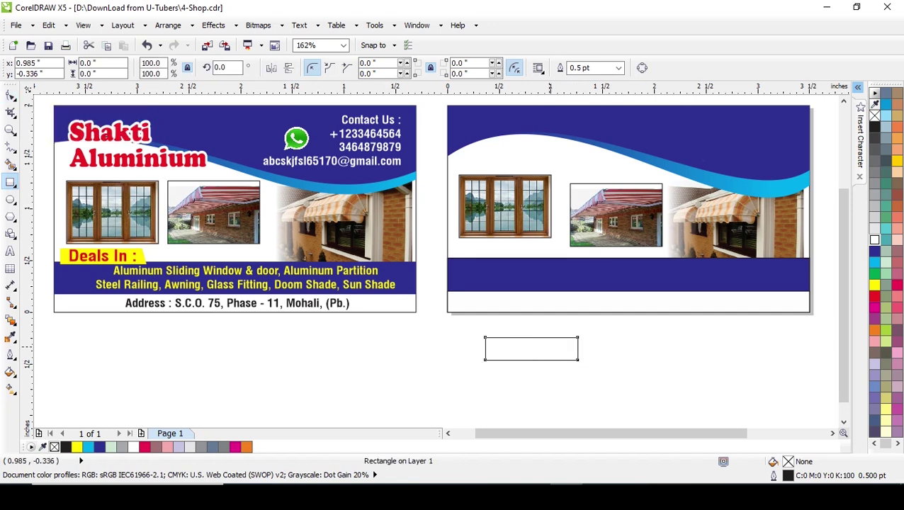
{"action": "left_click", "coordinate": [532, 338]}
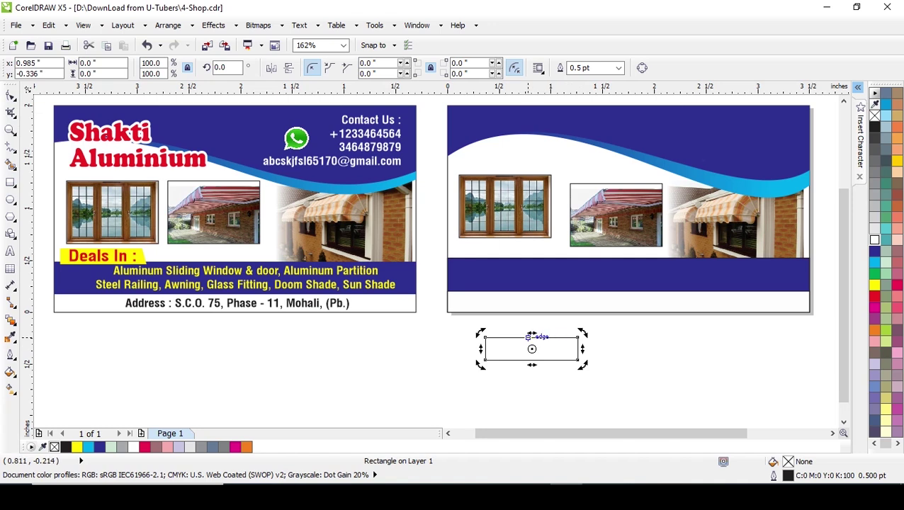
{"action": "mouse_move", "coordinate": [528, 337]}
{"action": "left_mouse_down"}
{"action": "mouse_move", "coordinate": [518, 338]}
{"action": "mouse_move", "coordinate": [537, 336]}
{"action": "mouse_move", "coordinate": [513, 333]}
{"action": "left_mouse_up"}
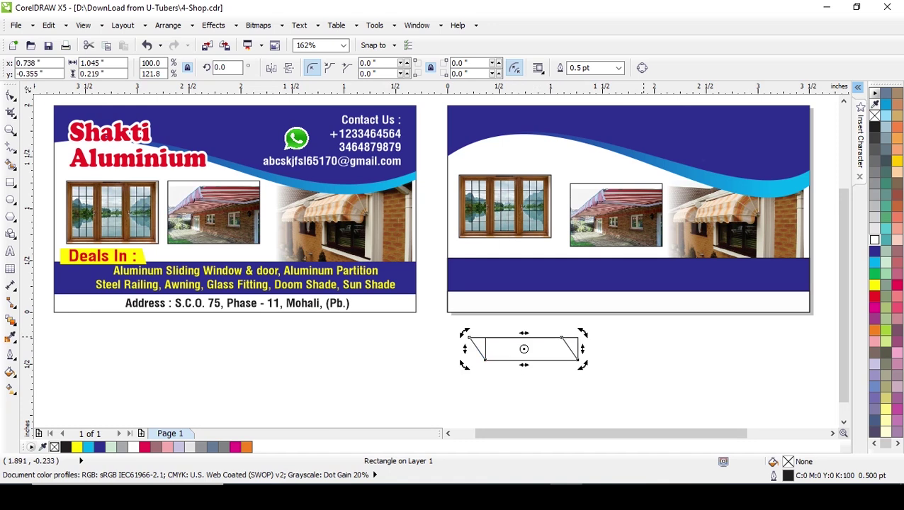
{"action": "key", "text": "Escape"}
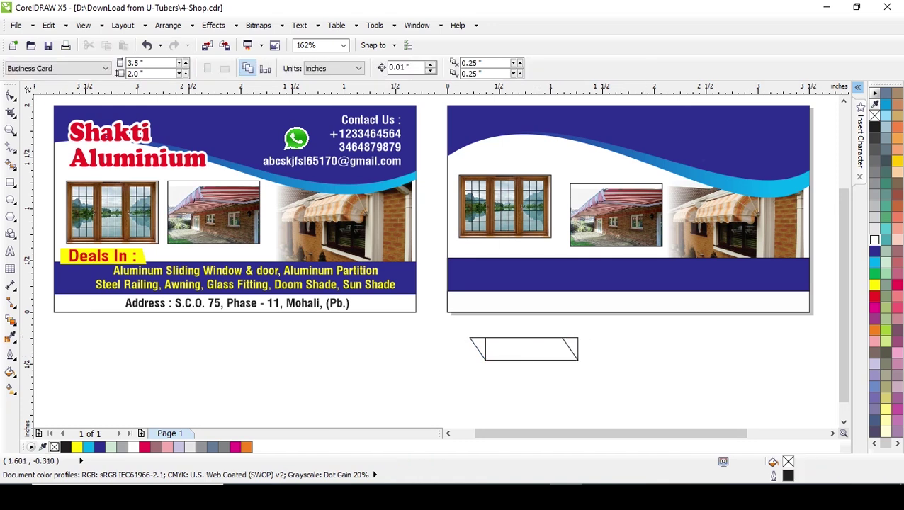
- Try trimming the rectangle with its skewed copy and moving the leftover triangle aside
{"action": "left_click_drag", "start_coordinate": [603, 325], "coordinate": [444, 386]}
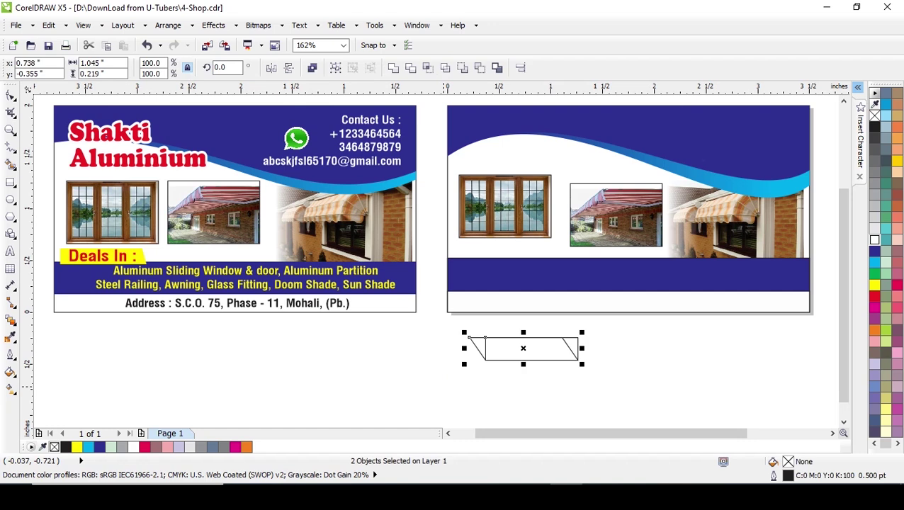
{"action": "left_click", "coordinate": [410, 68]}
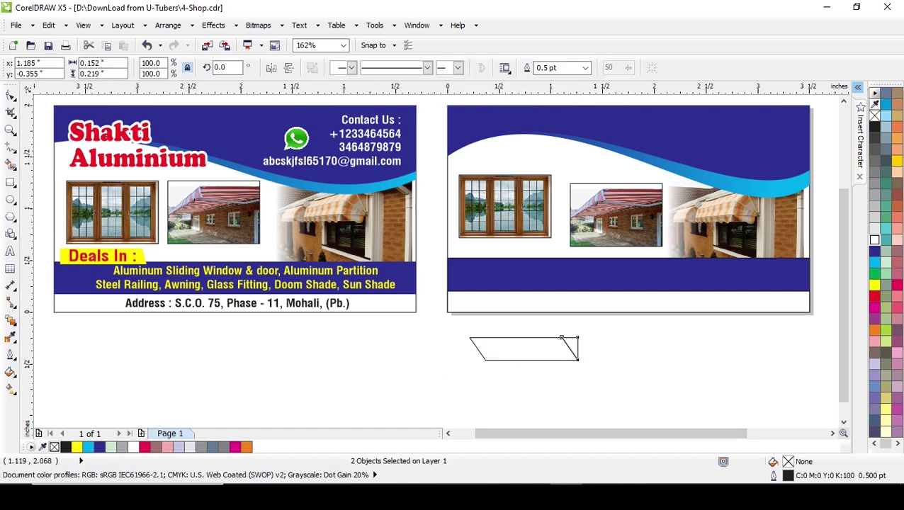
{"action": "left_click", "coordinate": [721, 343]}
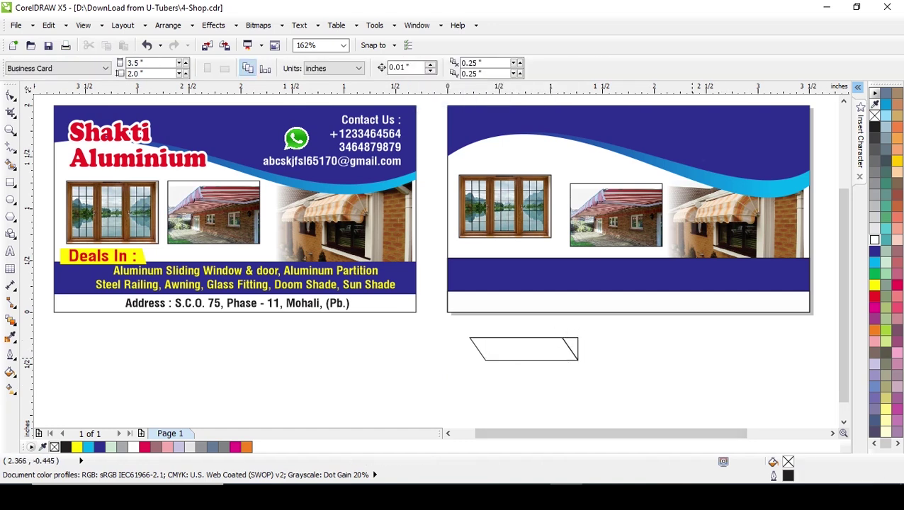
{"action": "left_click_drag", "start_coordinate": [570, 337], "coordinate": [659, 350]}
{"action": "left_click", "coordinate": [497, 339]}
{"action": "left_click", "coordinate": [532, 345]}
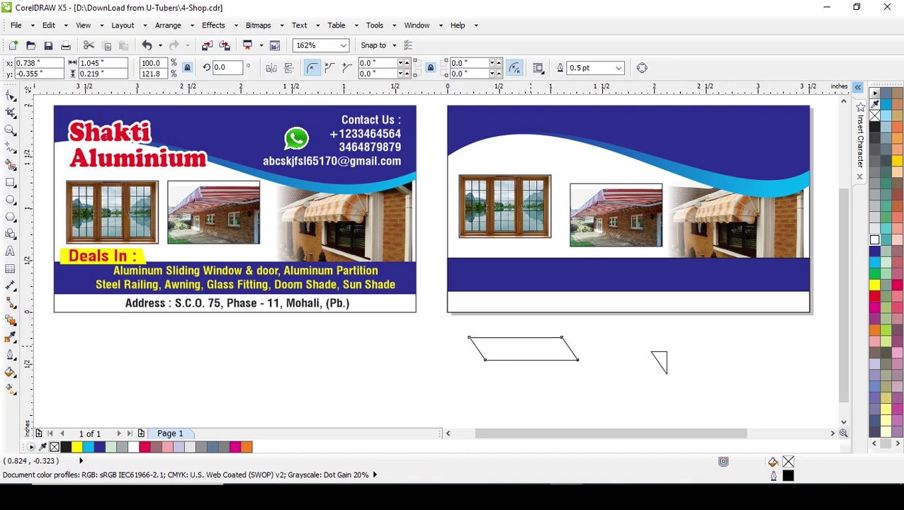
{"action": "left_click_drag", "start_coordinate": [659, 361], "coordinate": [571, 348]}
- Intersect the rectangle with its skewed copy, keep the slanted-end shape and delete the two original shapes
{"action": "left_click", "coordinate": [532, 348], "text": "shift"}
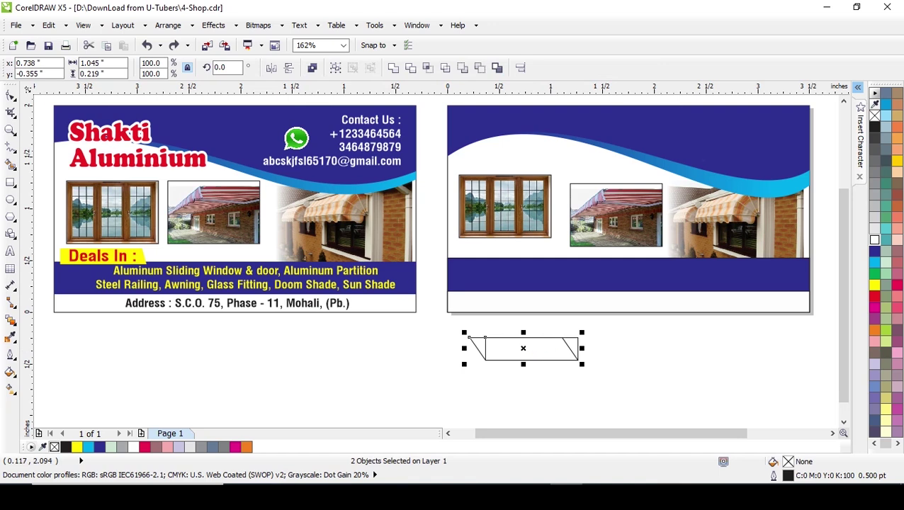
{"action": "left_click", "coordinate": [427, 67]}
{"action": "left_click", "coordinate": [590, 334]}
{"action": "left_click_drag", "start_coordinate": [538, 347], "coordinate": [537, 387]}
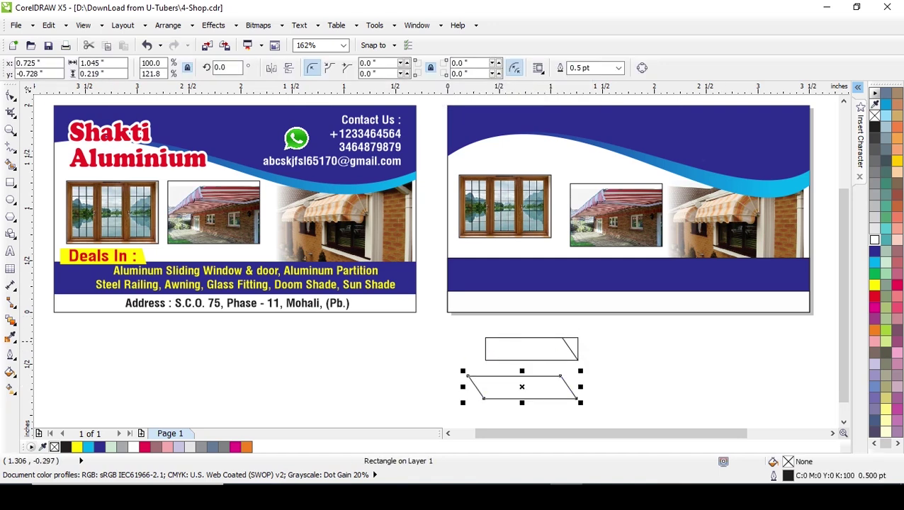
{"action": "left_click_drag", "start_coordinate": [571, 339], "coordinate": [685, 380]}
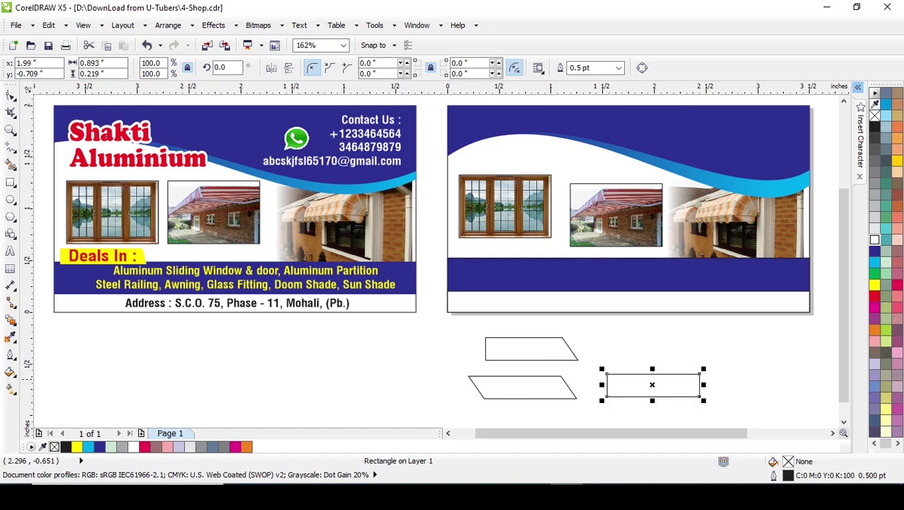
{"action": "left_click", "coordinate": [531, 359]}
{"action": "left_click", "coordinate": [686, 379]}
{"action": "key", "text": "Delete"}
{"action": "left_click", "coordinate": [528, 378]}
{"action": "key", "text": "Delete"}
- Place the slanted-end shape below the window photo overlapping the blue strip, fill it with yellow and remove its outline
{"action": "left_click", "coordinate": [543, 345]}
{"action": "left_click_drag", "start_coordinate": [543, 346], "coordinate": [516, 249]}
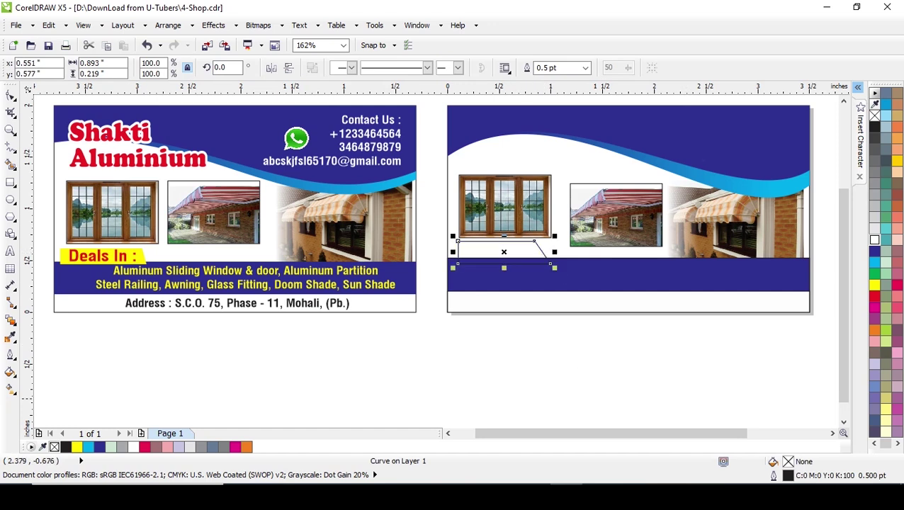
{"action": "left_click", "coordinate": [875, 285]}
{"action": "left_click", "coordinate": [615, 359]}
{"action": "left_click", "coordinate": [531, 258]}
{"action": "right_click", "coordinate": [875, 116]}
{"action": "key", "text": "Escape"}
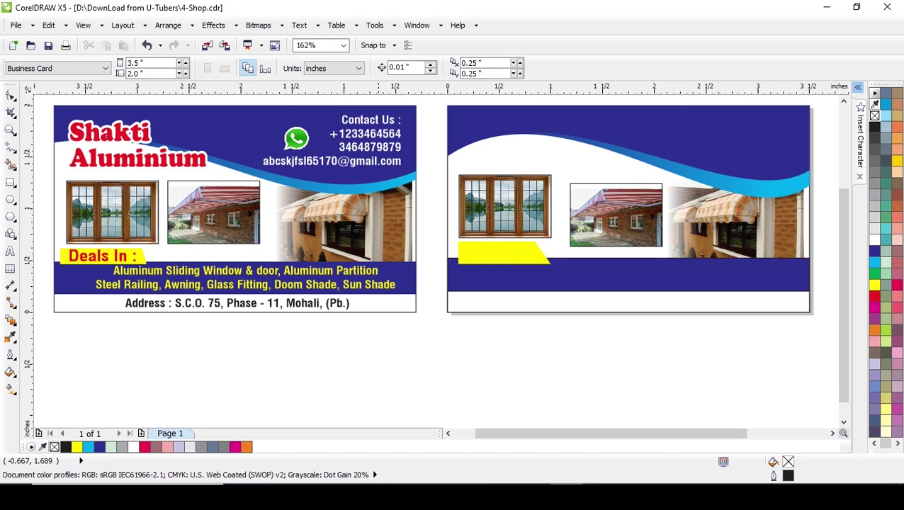
- Copy the contact heading and phone numbers from the sample card to the new card's header and fill them with yellow
{"action": "left_click_drag", "start_coordinate": [373, 135], "coordinate": [766, 140]}
{"action": "right_click", "coordinate": [766, 140]}
{"action": "left_click", "coordinate": [695, 381]}
{"action": "left_click", "coordinate": [784, 136]}
{"action": "left_click", "coordinate": [875, 285]}
{"action": "left_click", "coordinate": [711, 362]}
- Copy the e-mail line from the sample card to just below the phone numbers on the new card
{"action": "left_click", "coordinate": [369, 166]}
{"action": "left_click_drag", "start_coordinate": [368, 167], "coordinate": [776, 168]}
{"action": "right_click", "coordinate": [776, 167]}
{"action": "left_click", "coordinate": [737, 167]}
{"action": "key", "text": "Escape"}
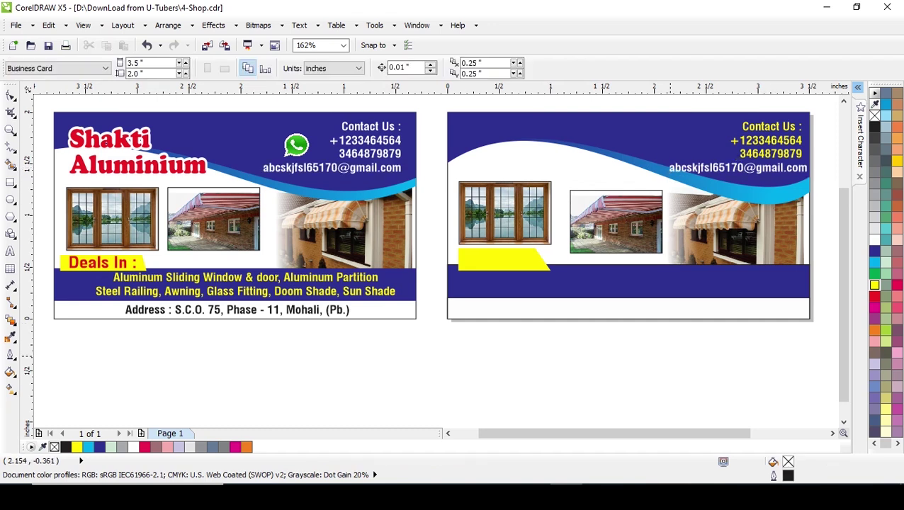
- Shift the contact block and the e-mail line slightly upward in the new card's header
{"action": "left_click", "coordinate": [768, 140]}
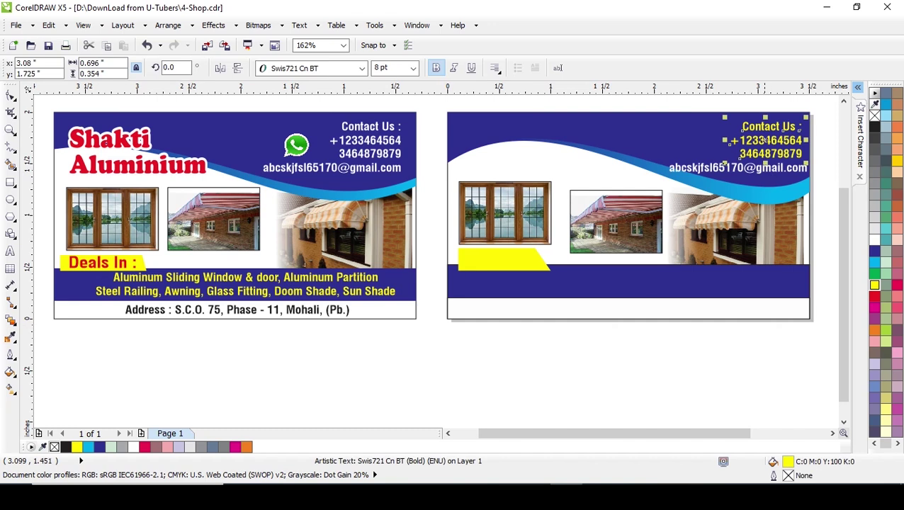
{"action": "left_click_drag", "start_coordinate": [765, 140], "coordinate": [763, 136]}
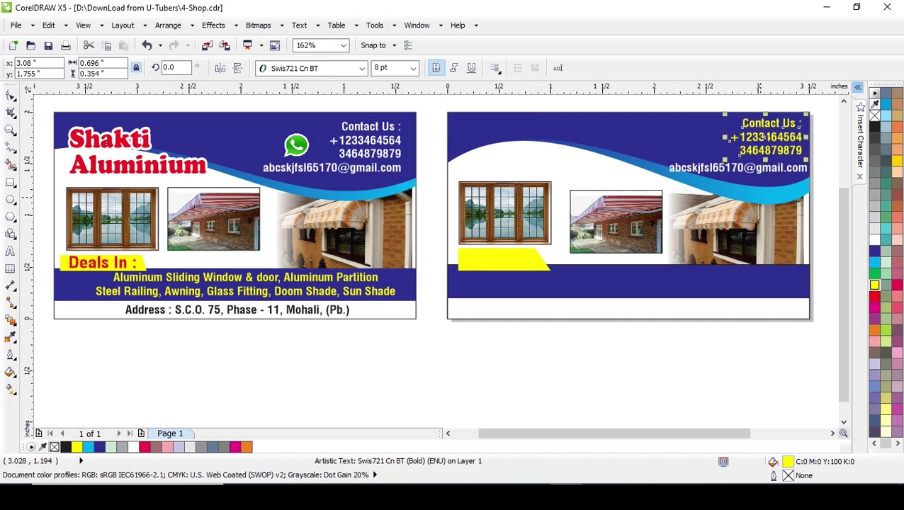
{"action": "key", "text": "Escape"}
{"action": "left_click", "coordinate": [737, 168]}
{"action": "left_click_drag", "start_coordinate": [737, 167], "coordinate": [737, 164]}
{"action": "key", "text": "Escape"}
- Copy the WhatsApp icon from the sample card to the left of the new card's phone numbers
{"action": "left_click_drag", "start_coordinate": [297, 145], "coordinate": [716, 138]}
{"action": "right_click", "coordinate": [717, 138]}
{"action": "left_click", "coordinate": [681, 384]}
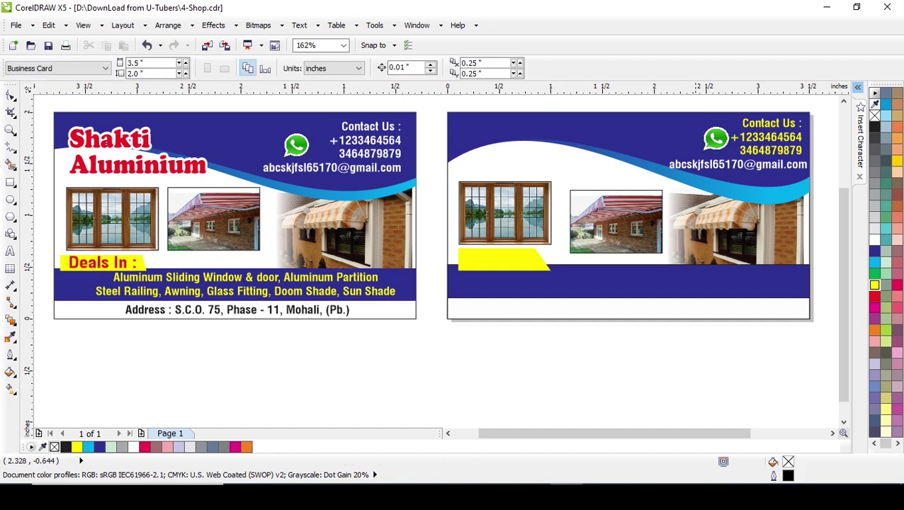
- Copy the address line from the sample card onto the middle of the new card's white bottom strip
{"action": "left_click_drag", "start_coordinate": [245, 310], "coordinate": [636, 307]}
{"action": "right_click", "coordinate": [636, 307]}
{"action": "left_click", "coordinate": [781, 303], "text": "shift"}
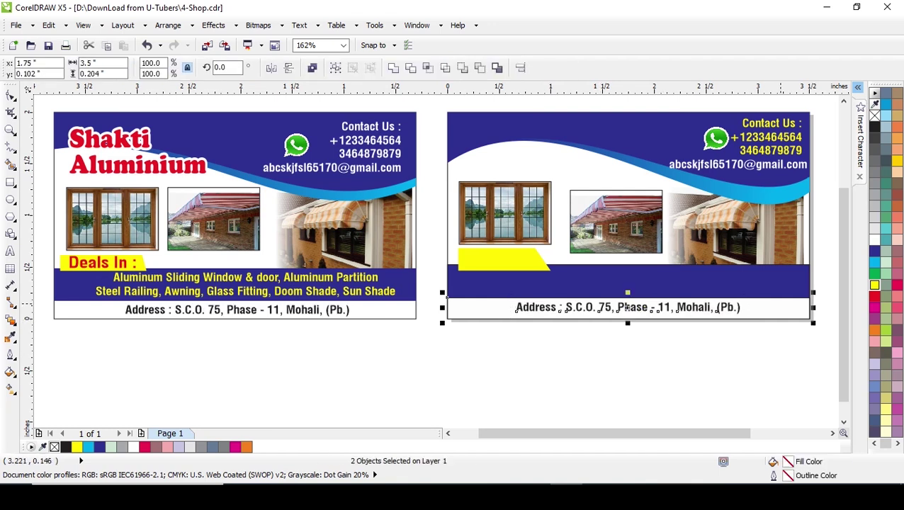
{"action": "key", "text": "Escape"}
- Copy the two-line services text onto the new card's blue strip and centre it horizontally on the strip
{"action": "left_click", "coordinate": [357, 286]}
{"action": "left_click_drag", "start_coordinate": [357, 285], "coordinate": [752, 282]}
{"action": "right_click", "coordinate": [752, 282]}
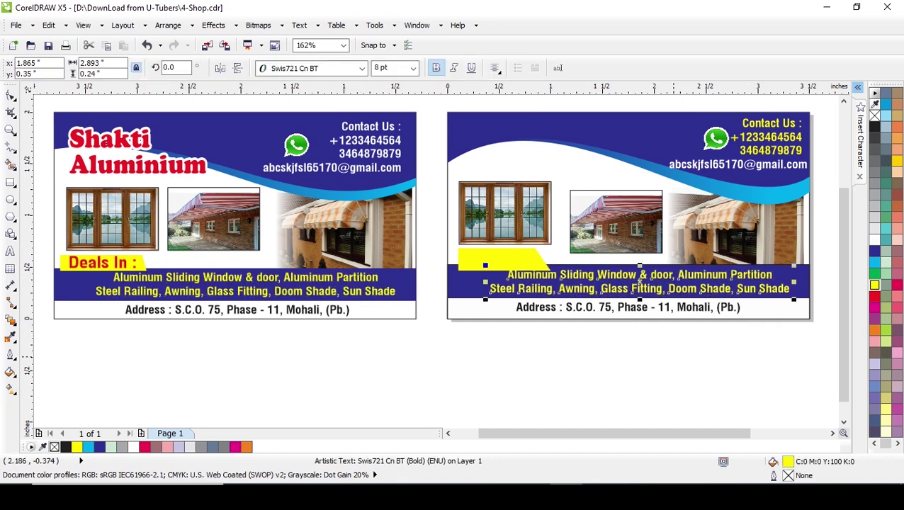
{"action": "left_click", "coordinate": [459, 284], "text": "shift"}
{"action": "key", "text": "c"}
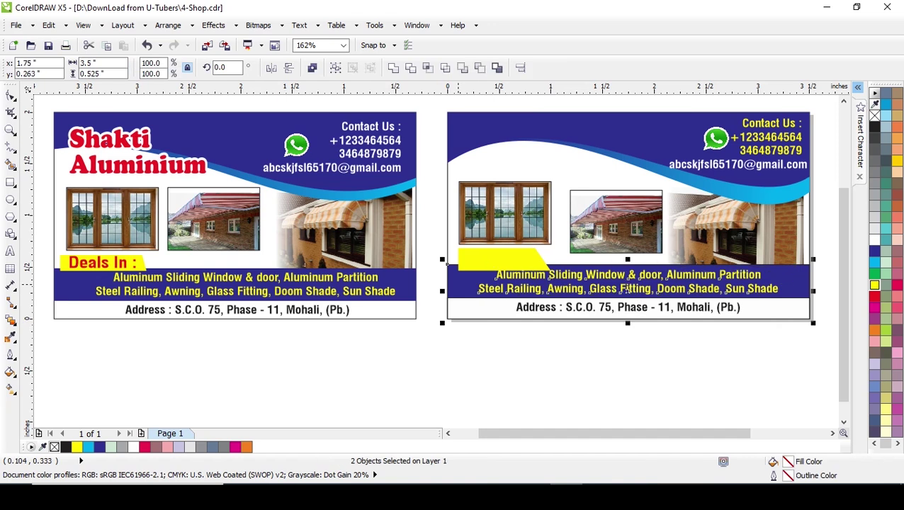
{"action": "key", "text": "e"}
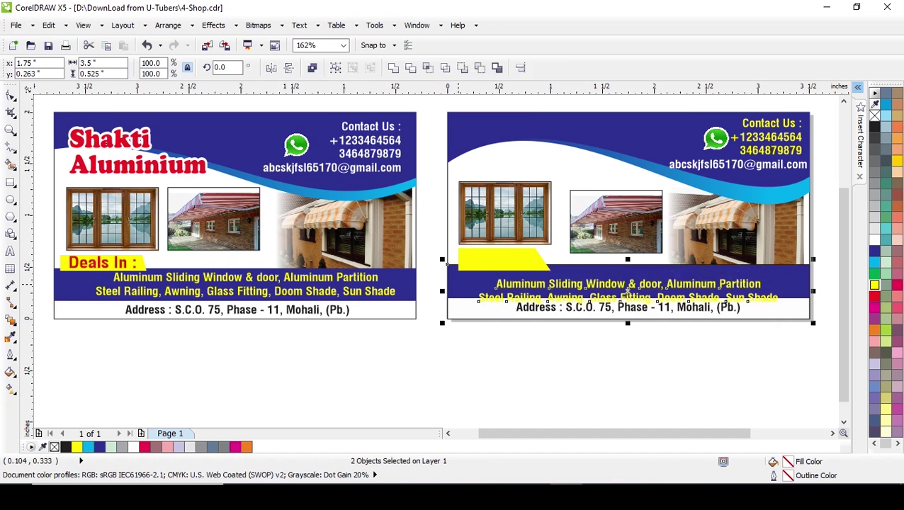
{"action": "key", "text": "ctrl+z"}
- Nudge the services text down by 0.02 inches so it sits inside the blue strip below the yellow tab
{"action": "left_click", "coordinate": [660, 355]}
{"action": "left_click", "coordinate": [805, 281]}
{"action": "left_click", "coordinate": [690, 367]}
{"action": "scroll", "coordinate": [543, 266], "scroll_direction": "up", "scroll_amount": 2}
{"action": "left_click", "coordinate": [625, 286]}
{"action": "key", "text": "Down"}
{"action": "key", "text": "Down"}
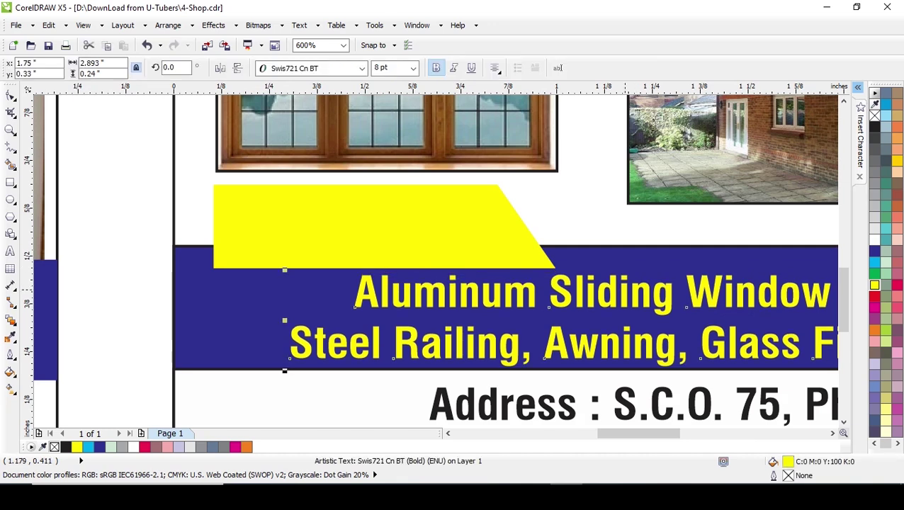
- Remove the outlines of the dark blue strip and the white bottom strip
{"action": "key", "text": "Tab"}
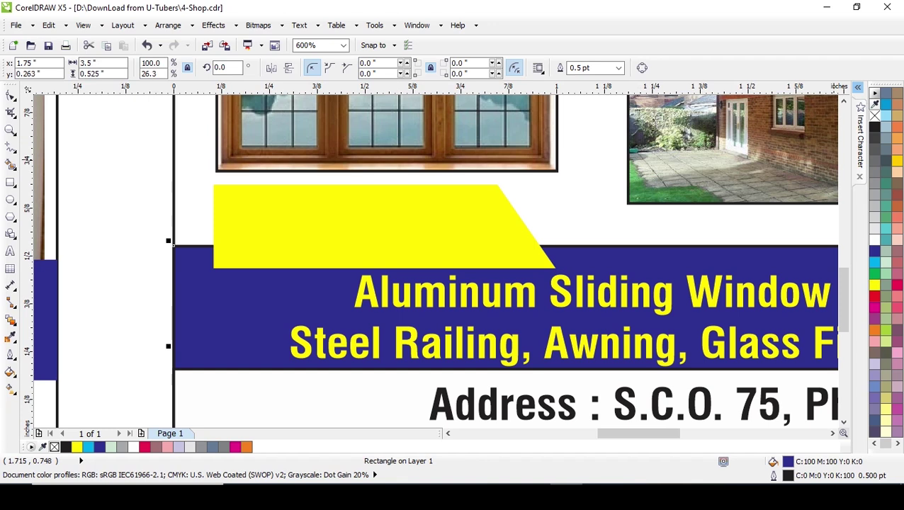
{"action": "right_click", "coordinate": [874, 115]}
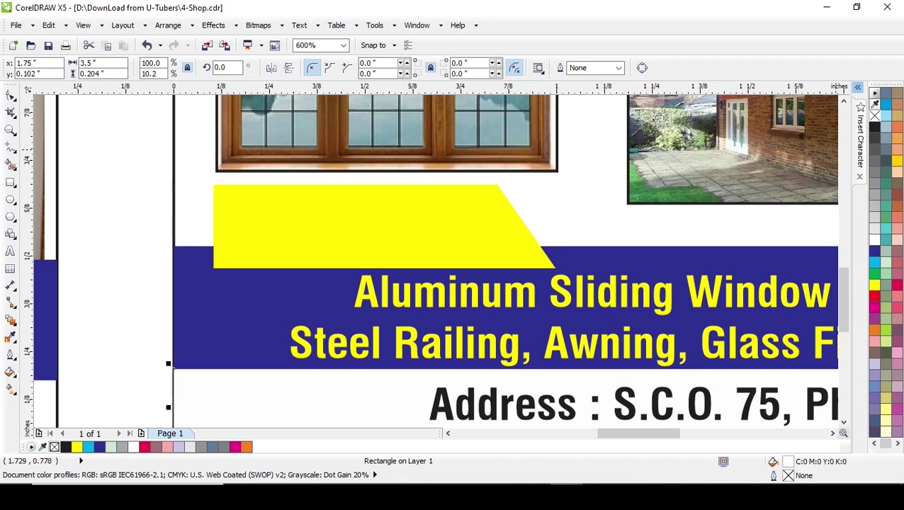
{"action": "key", "text": "F4"}
{"action": "key", "text": "Escape"}
- Copy the "Deals In :" text onto the yellow tab and reduce the tab's height to about 0.184 inches
{"action": "left_click_drag", "start_coordinate": [105, 310], "coordinate": [510, 306]}
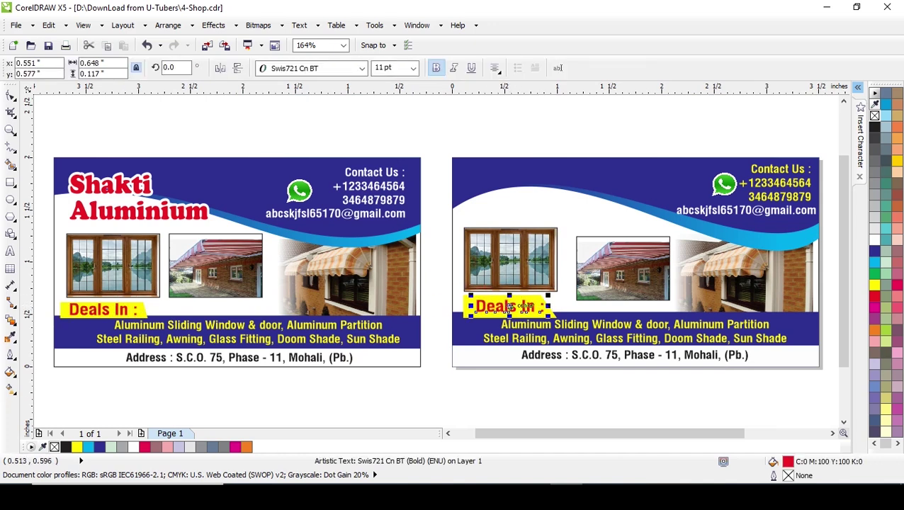
{"action": "key", "text": "Escape"}
{"action": "scroll", "coordinate": [511, 306], "scroll_direction": "up", "scroll_amount": 2}
{"action": "left_click", "coordinate": [500, 312]}
{"action": "left_click_drag", "start_coordinate": [500, 336], "coordinate": [501, 311]}
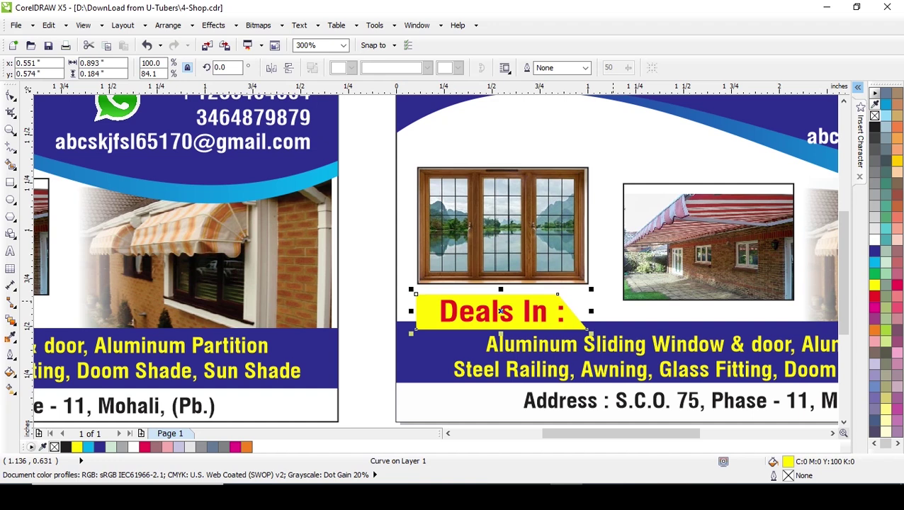
- Move the wooden window photo slightly down toward the yellow tab
{"action": "left_click", "coordinate": [514, 221]}
{"action": "left_click_drag", "start_coordinate": [514, 220], "coordinate": [514, 227]}
{"action": "key", "text": "F4"}
{"action": "key", "text": "Escape"}
- Copy the "Shakti Aluminium" title to the left of the new card's header and shift the copy slightly down
{"action": "left_click", "coordinate": [129, 182]}
{"action": "left_click_drag", "start_coordinate": [139, 196], "coordinate": [554, 191]}
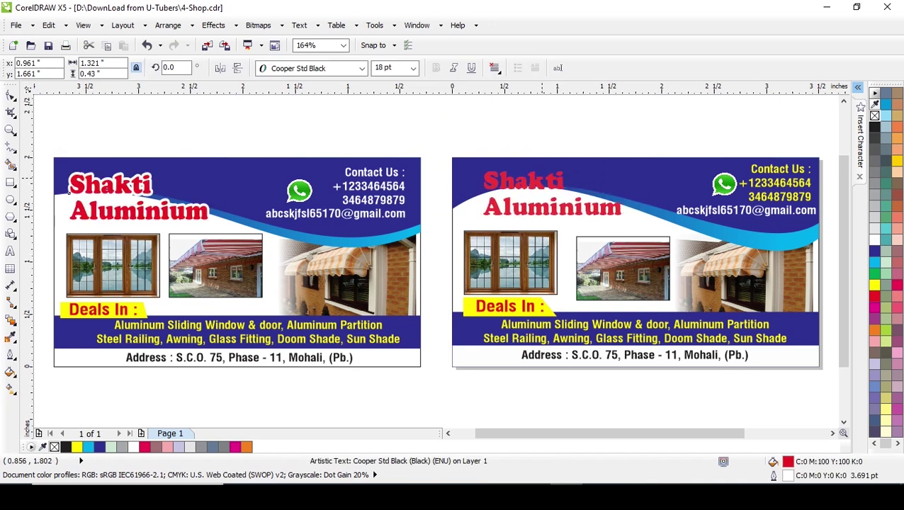
{"action": "left_click", "coordinate": [542, 177]}
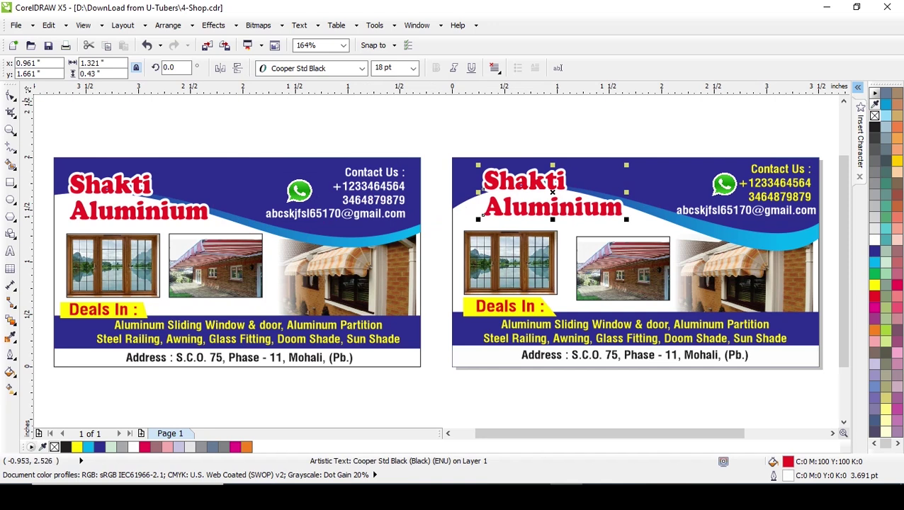
{"action": "left_click_drag", "start_coordinate": [552, 192], "coordinate": [552, 195]}
- Try yellow, dark blue, dark grey and red fills and yellow, grey and white outlines on the copied title
{"action": "left_click", "coordinate": [875, 284]}
{"action": "left_click", "coordinate": [875, 250]}
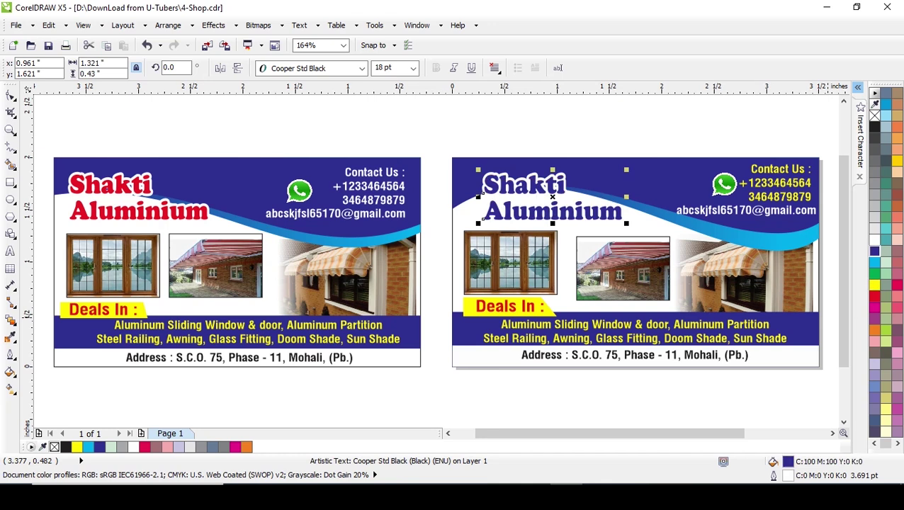
{"action": "left_click", "coordinate": [875, 297]}
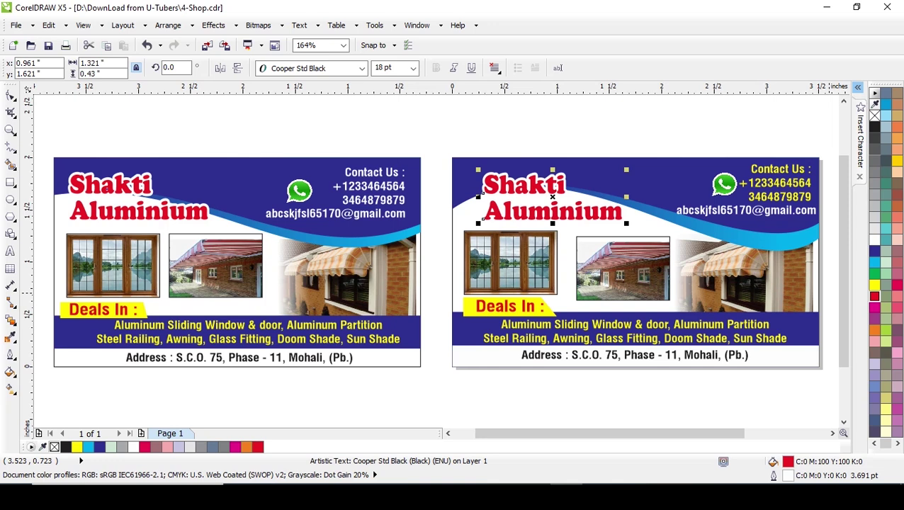
{"action": "left_click", "coordinate": [875, 138]}
{"action": "left_click", "coordinate": [875, 296]}
{"action": "right_click", "coordinate": [875, 285]}
{"action": "right_click", "coordinate": [875, 171]}
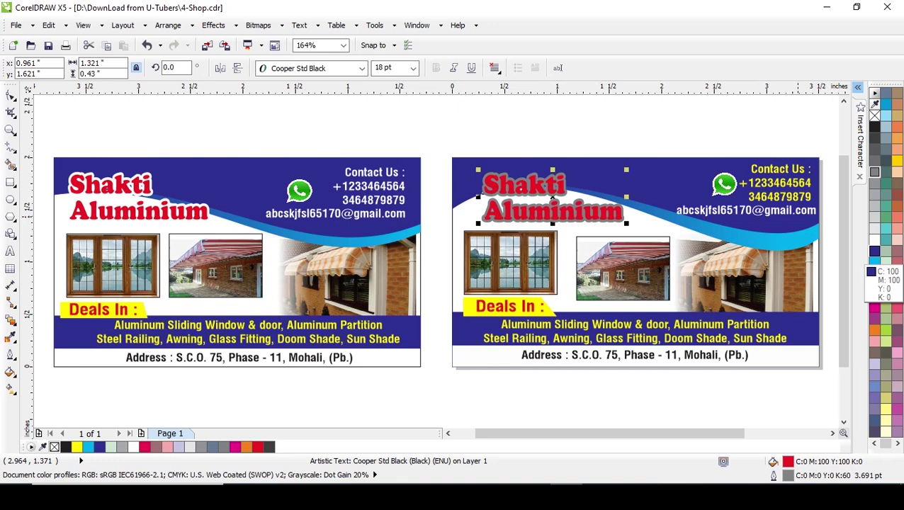
{"action": "right_click", "coordinate": [874, 239]}
- Fill the new card's contact heading and phone numbers with white
{"action": "left_click", "coordinate": [638, 389]}
{"action": "left_click", "coordinate": [786, 180]}
{"action": "key", "text": "Escape"}
- Try another colour on the services text and yellow on the address line, and undo both changes
{"action": "left_click", "coordinate": [635, 331]}
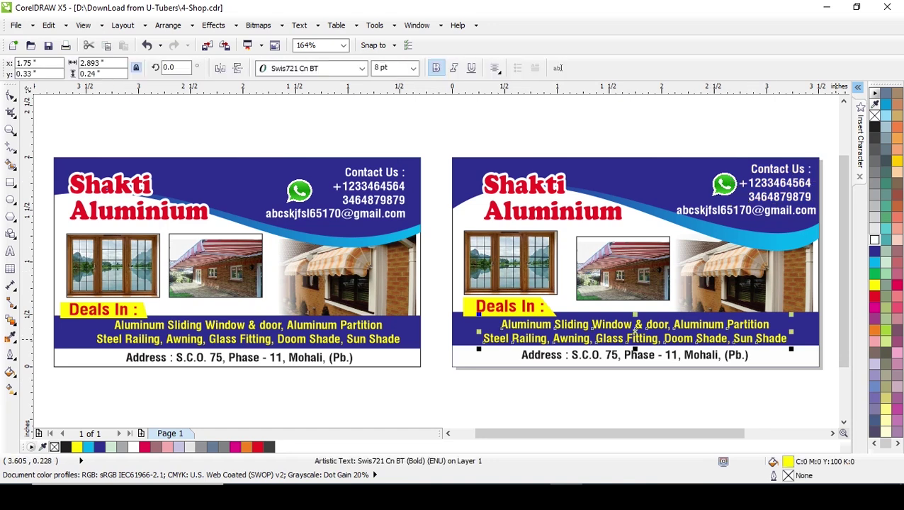
{"action": "key", "text": "ctrl+z"}
{"action": "key", "text": "Escape"}
{"action": "left_click", "coordinate": [635, 355]}
{"action": "left_click", "coordinate": [874, 285]}
{"action": "key", "text": "ctrl+z"}
{"action": "left_click", "coordinate": [721, 396]}
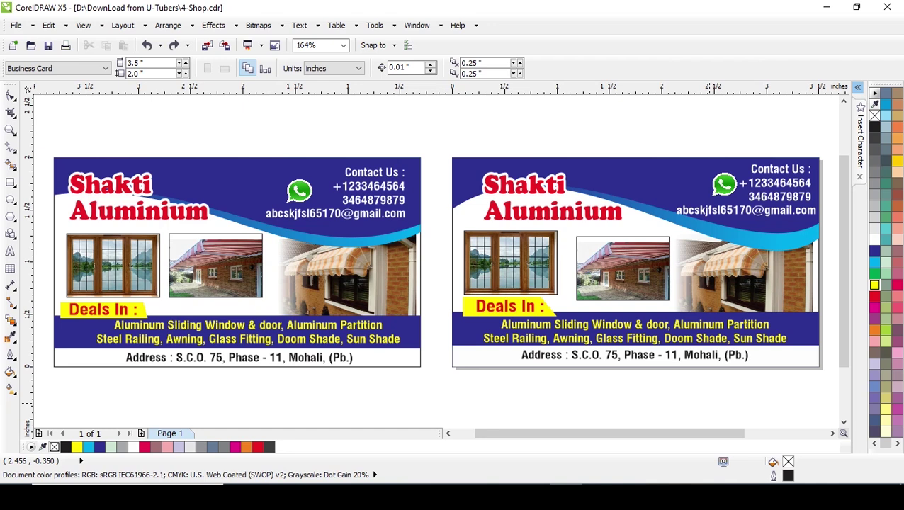
- Save the file and show both cards in the full-screen preview
{"action": "key", "text": "ctrl+s"}
{"action": "left_click_drag", "start_coordinate": [668, 433], "coordinate": [660, 433]}
{"action": "scroll", "coordinate": [620, 400], "scroll_direction": "right", "scroll_amount": 1}
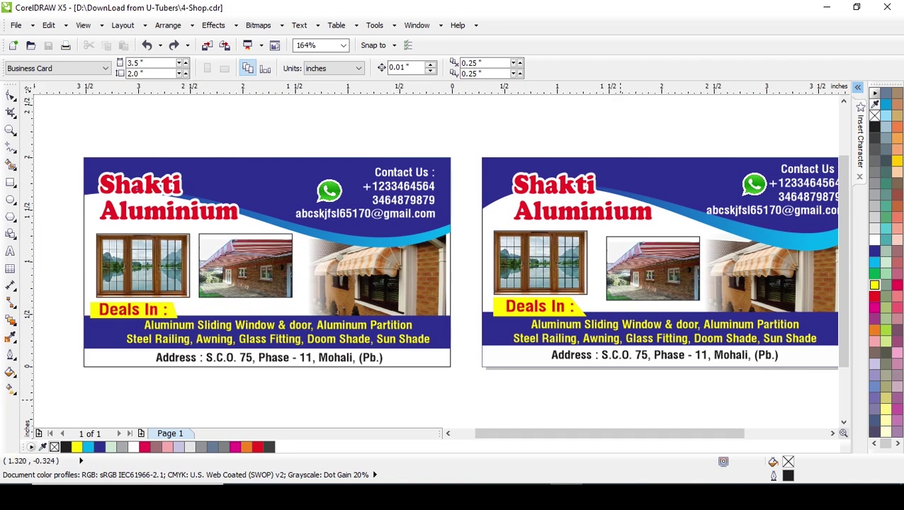
{"action": "key", "text": "F8"}
{"action": "key", "text": "F9"}
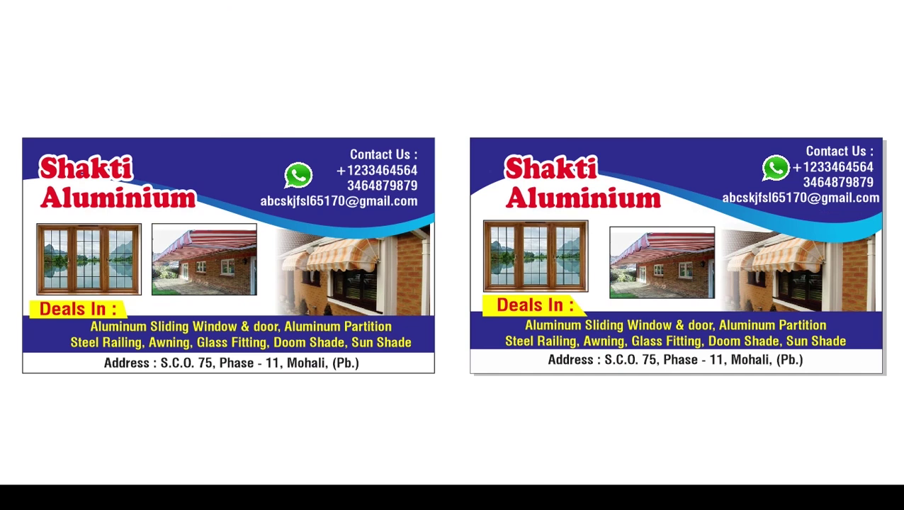